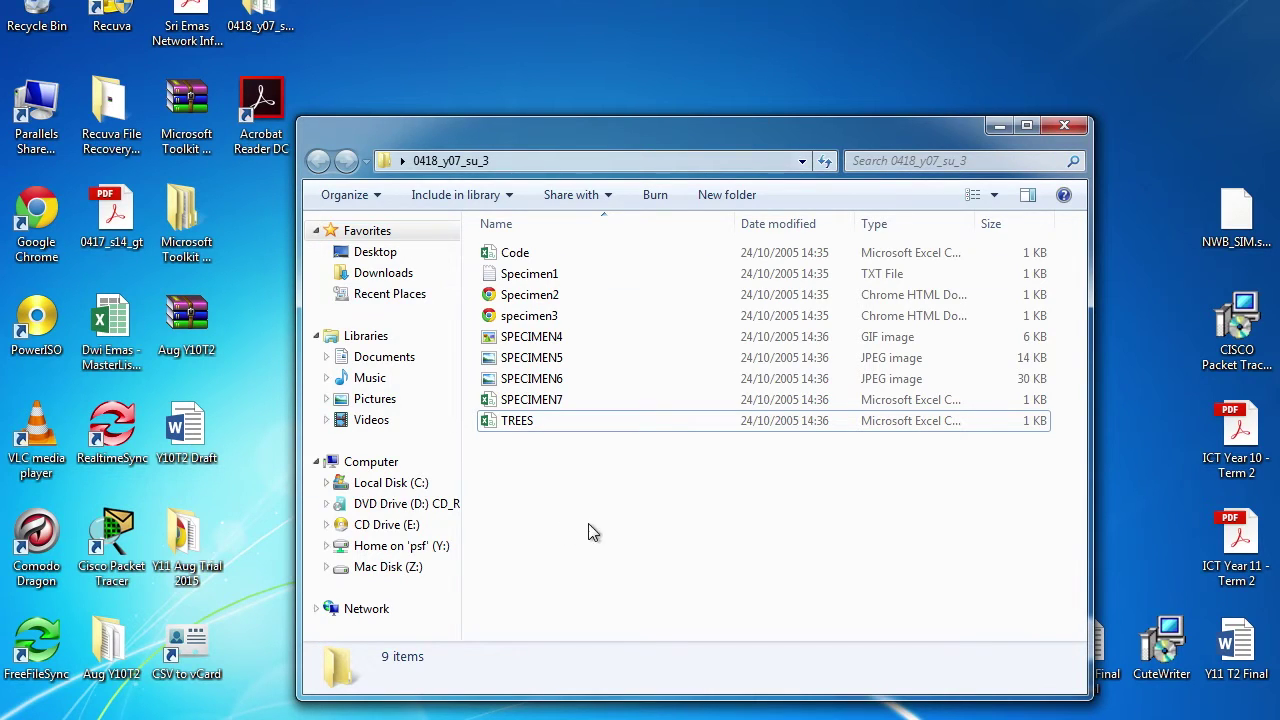
- Open the TREES file from the 0418_y07_su_3 folder in Excel
double_click(522, 423)
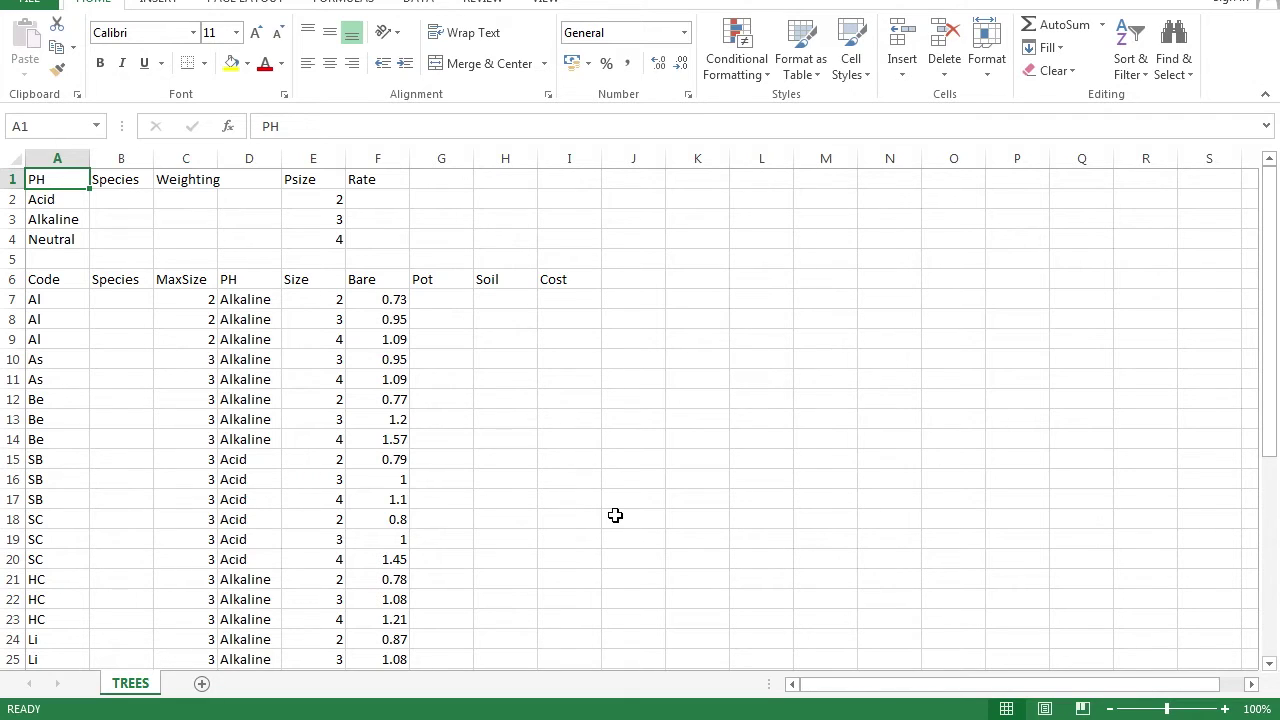
- Save TREES to the Desktop as an Excel Workbook instead of CSV
click(30, 3)
click(66, 197)
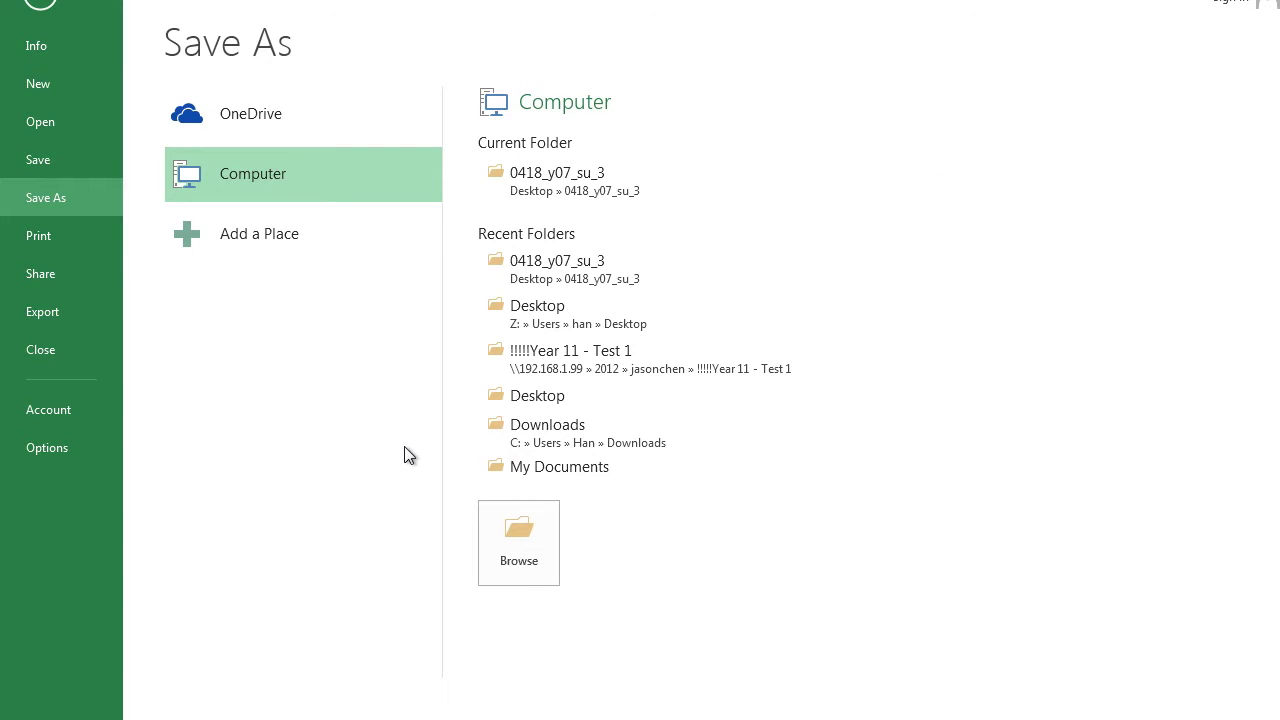
click(568, 310)
click(282, 325)
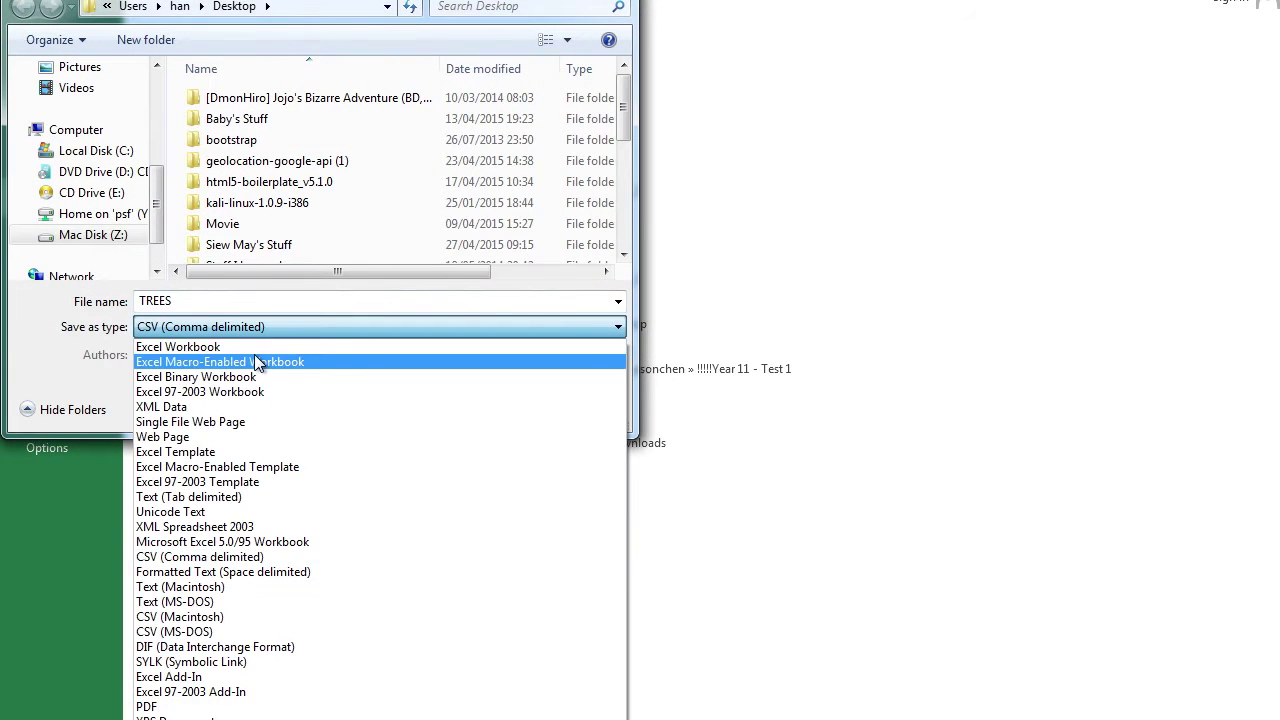
click(257, 347)
key(XF86AudioMute)
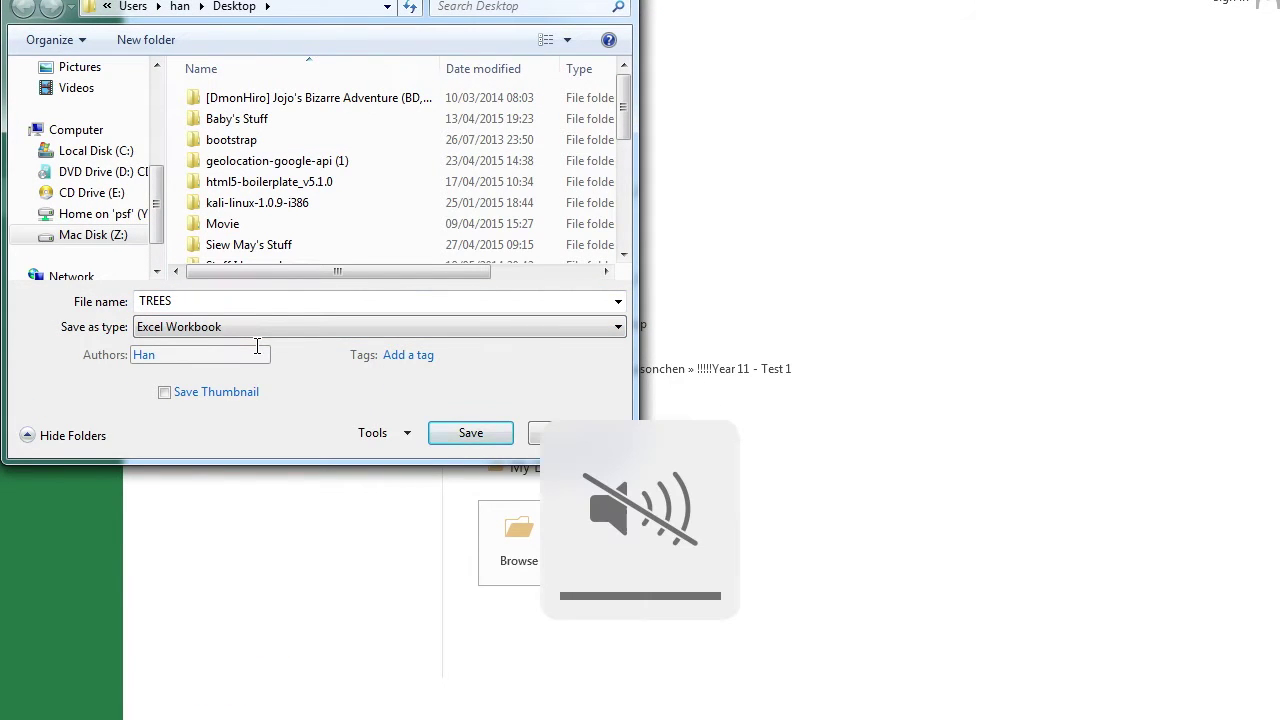
click(462, 438)
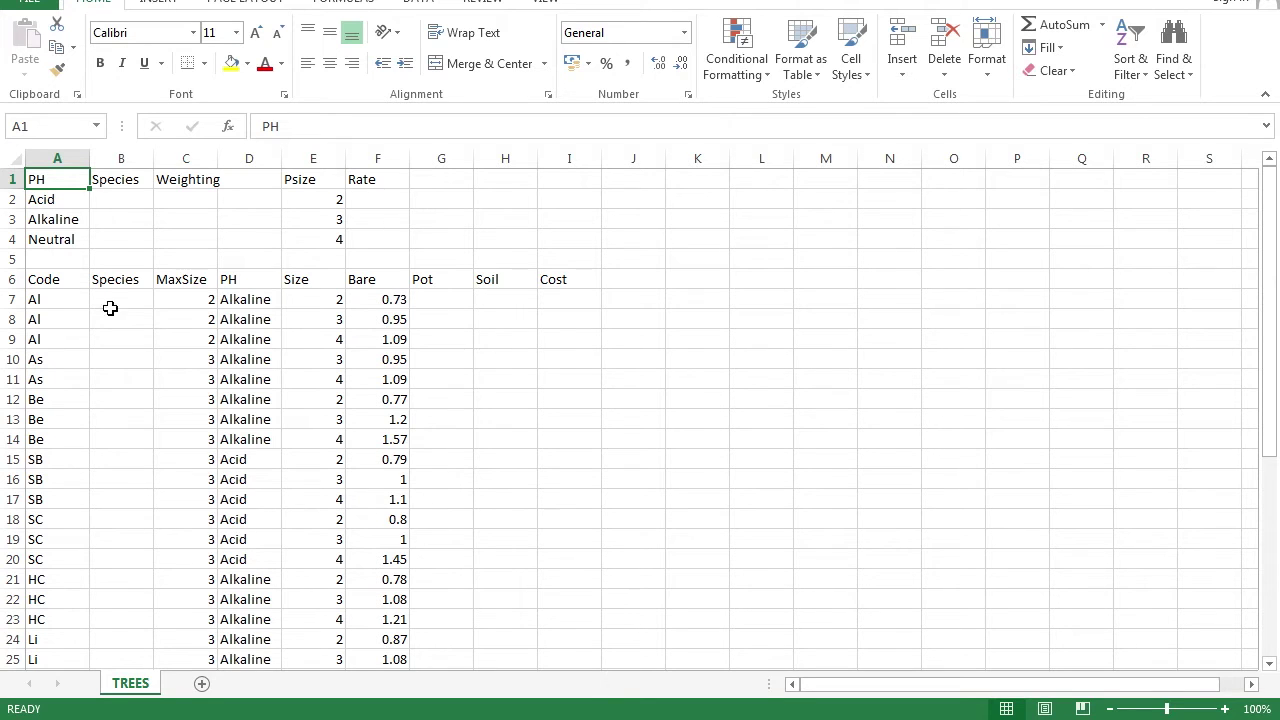
- Select Species cell B7 on the TREES sheet for the lookup formula
drag(113, 297, 140, 618)
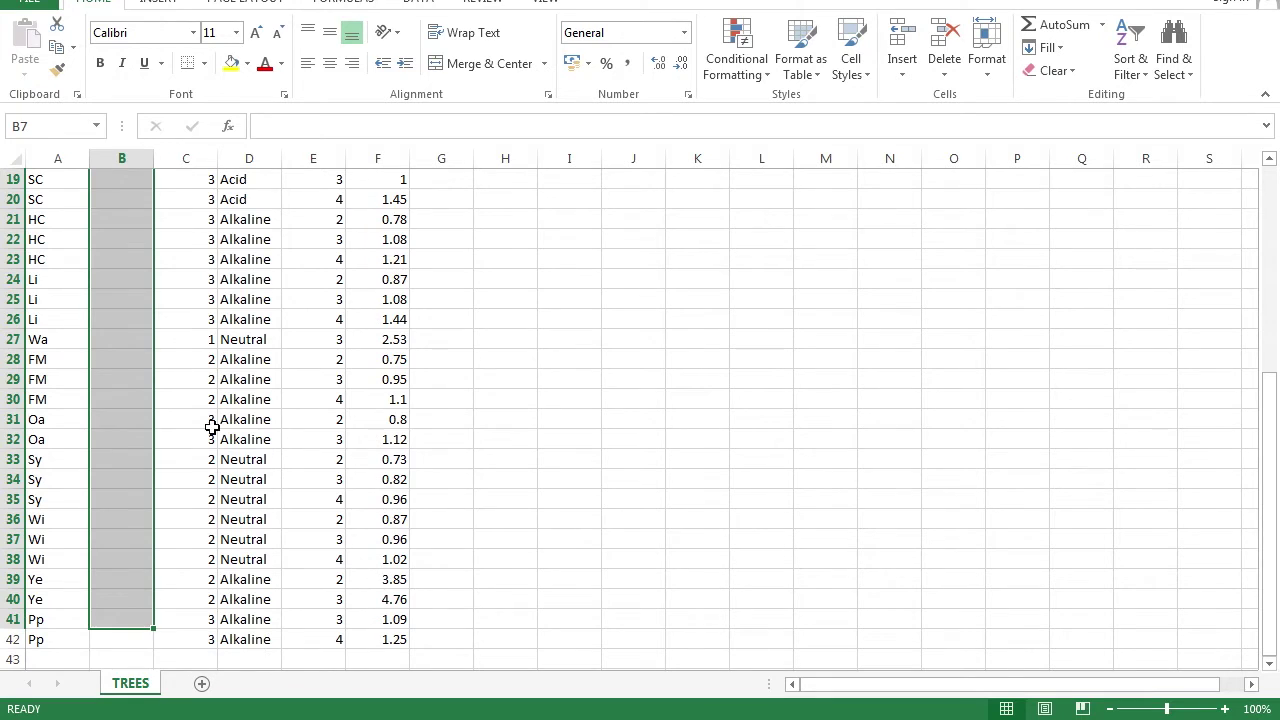
scroll(211, 423, up, 6)
click(40, 299)
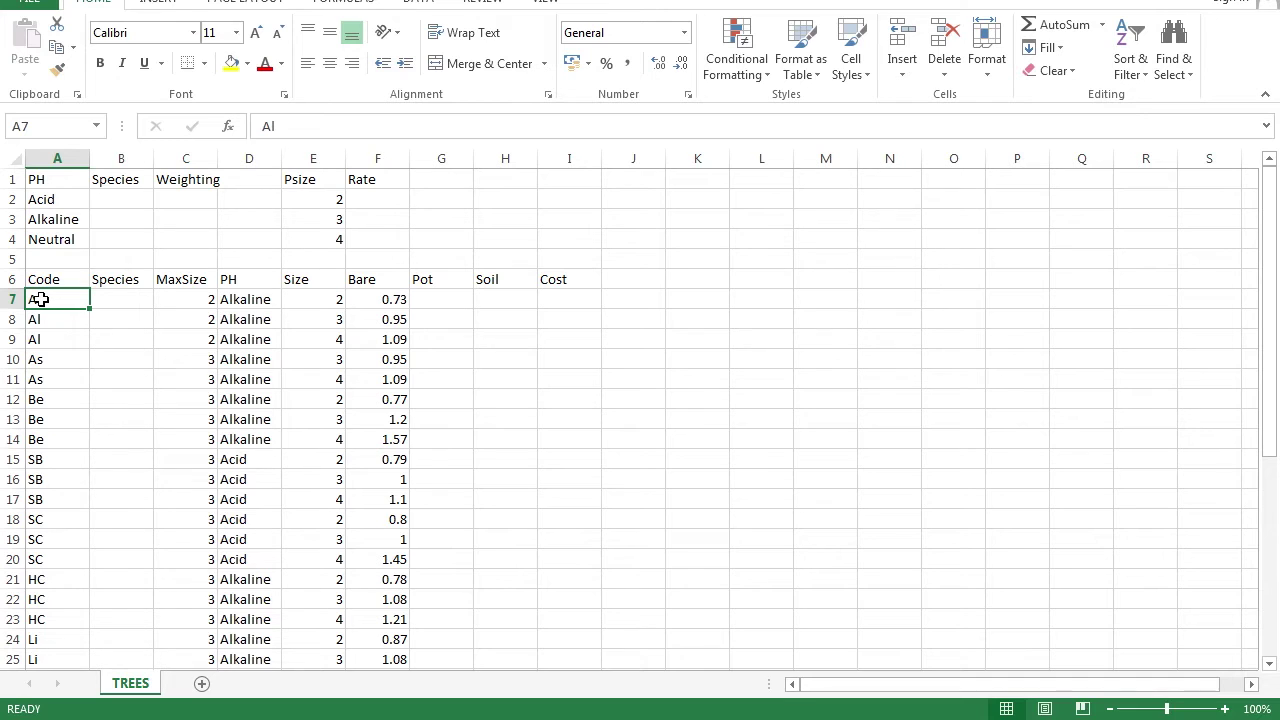
click(131, 296)
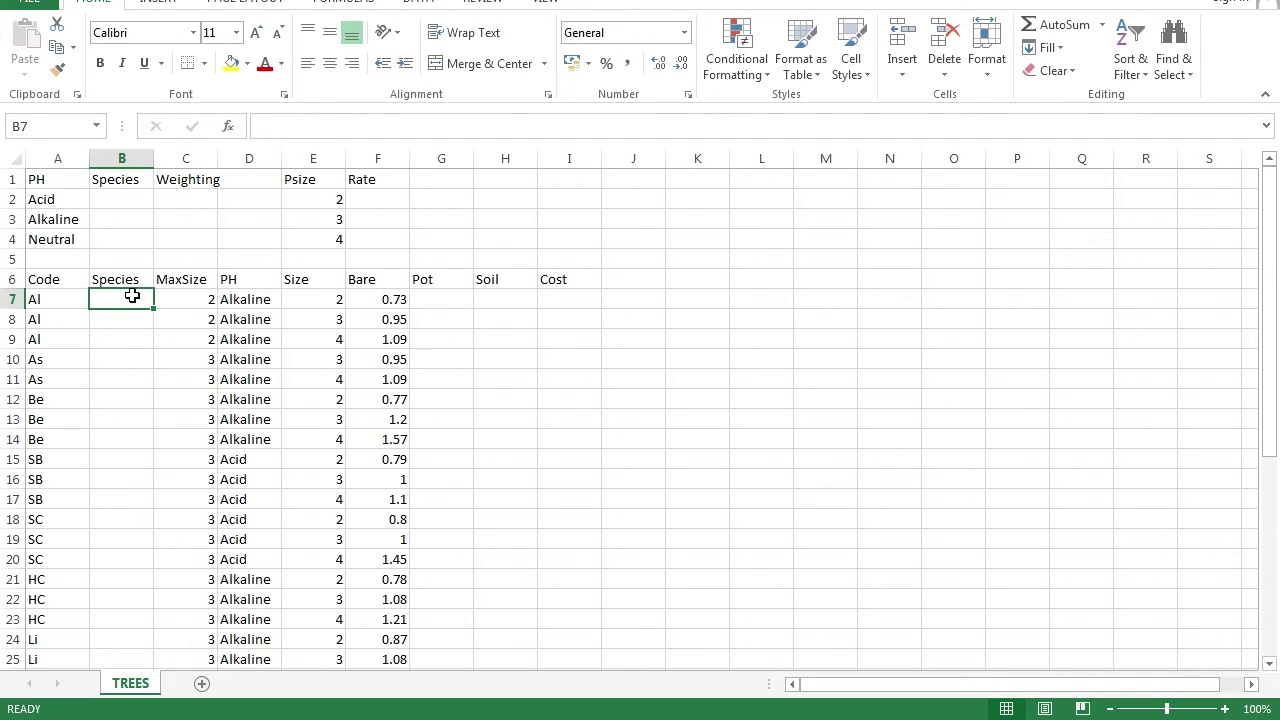
- Open the Code file from 0418_y07_su_3, then return to the TREES window
key(ctrl+o)
click(569, 585)
click(527, 255)
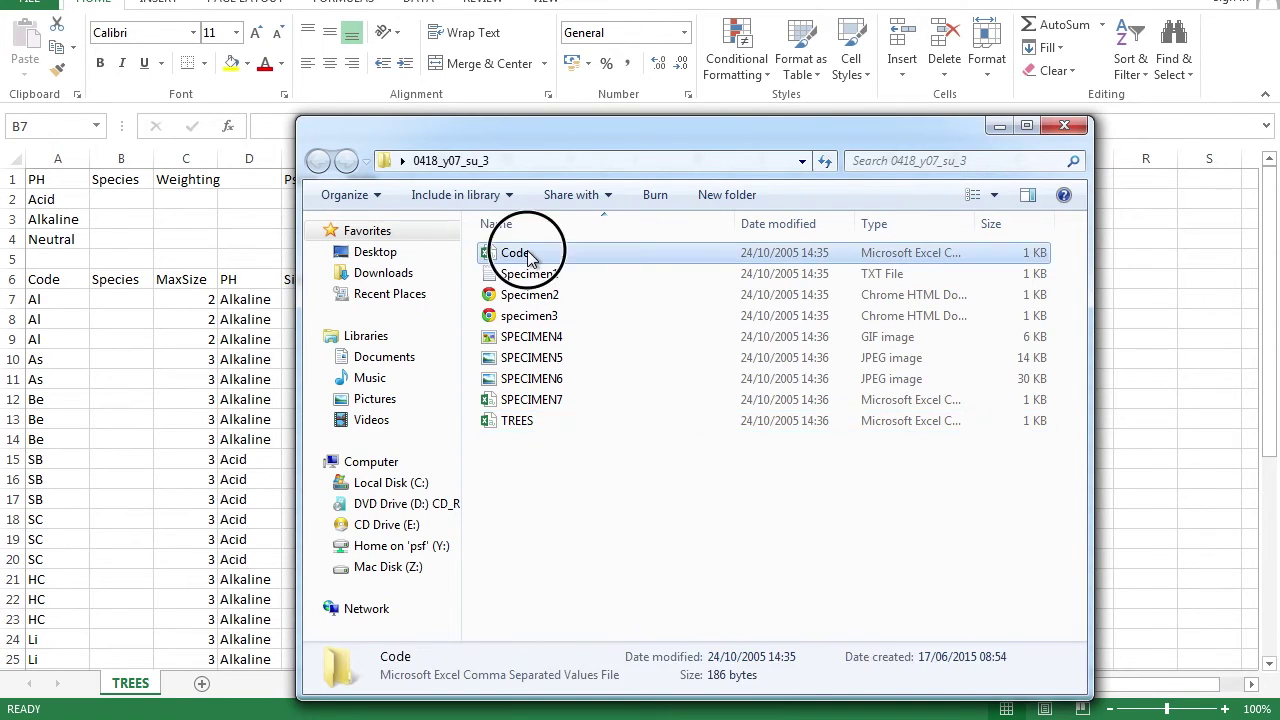
double_click(527, 255)
mouse_move(240, 712)
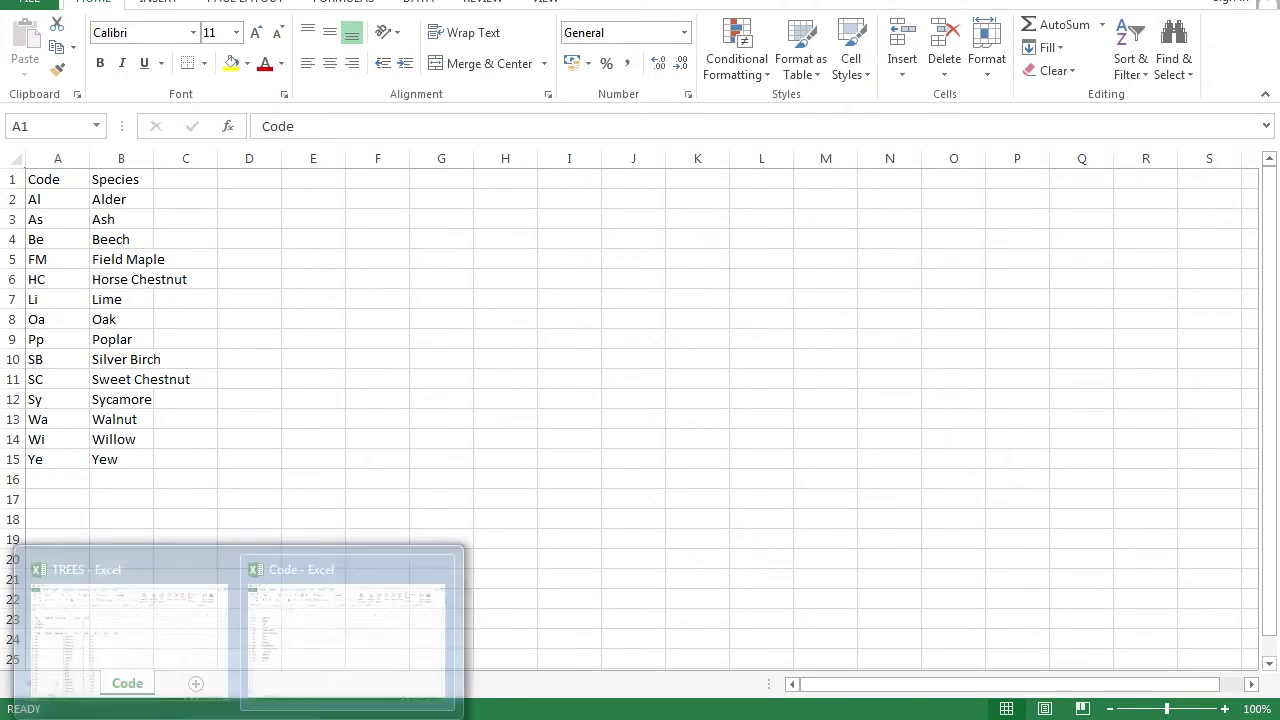
click(144, 609)
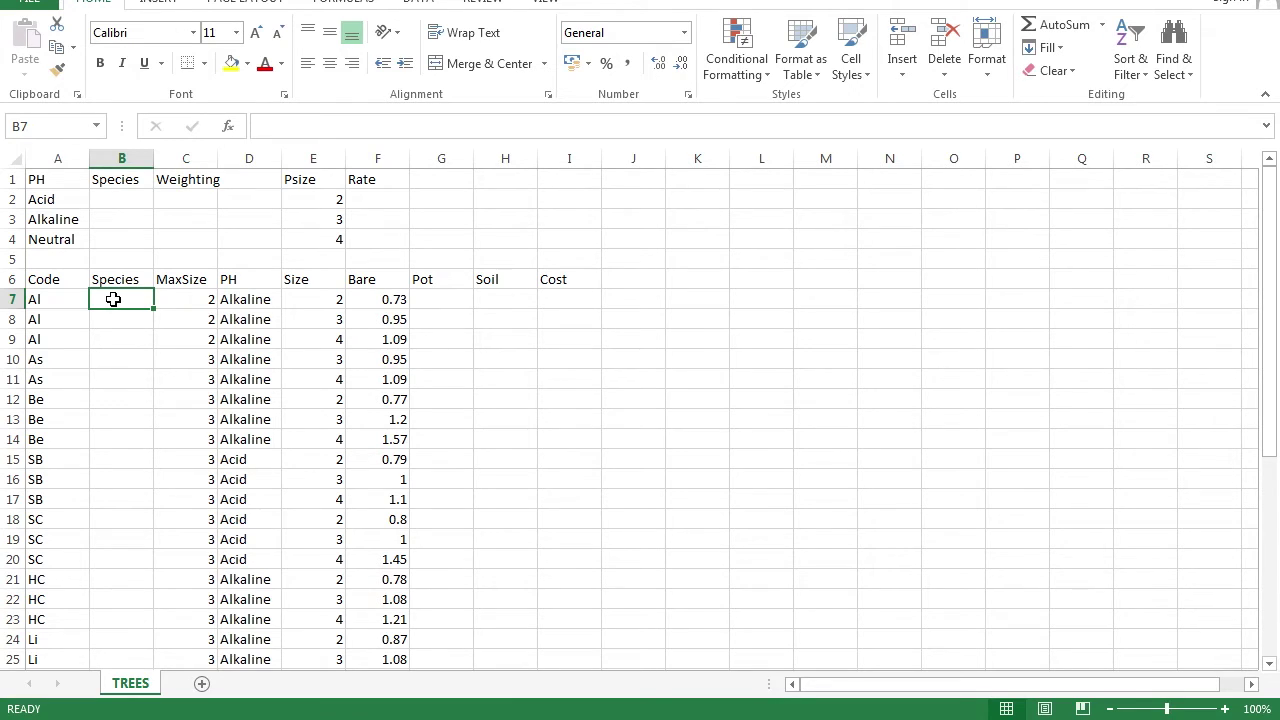
- Begin B7's formula as =VLOOKUP(A7, using A7's tree code as lookup value
click(282, 122)
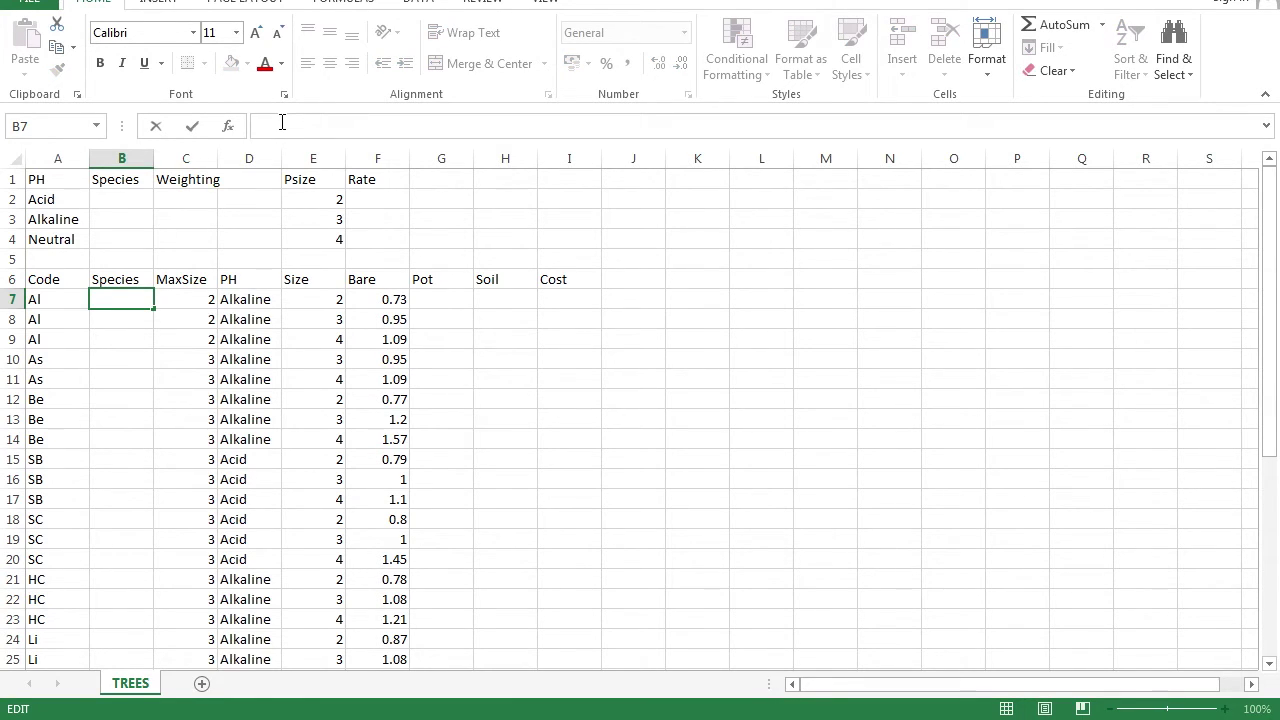
text(=)
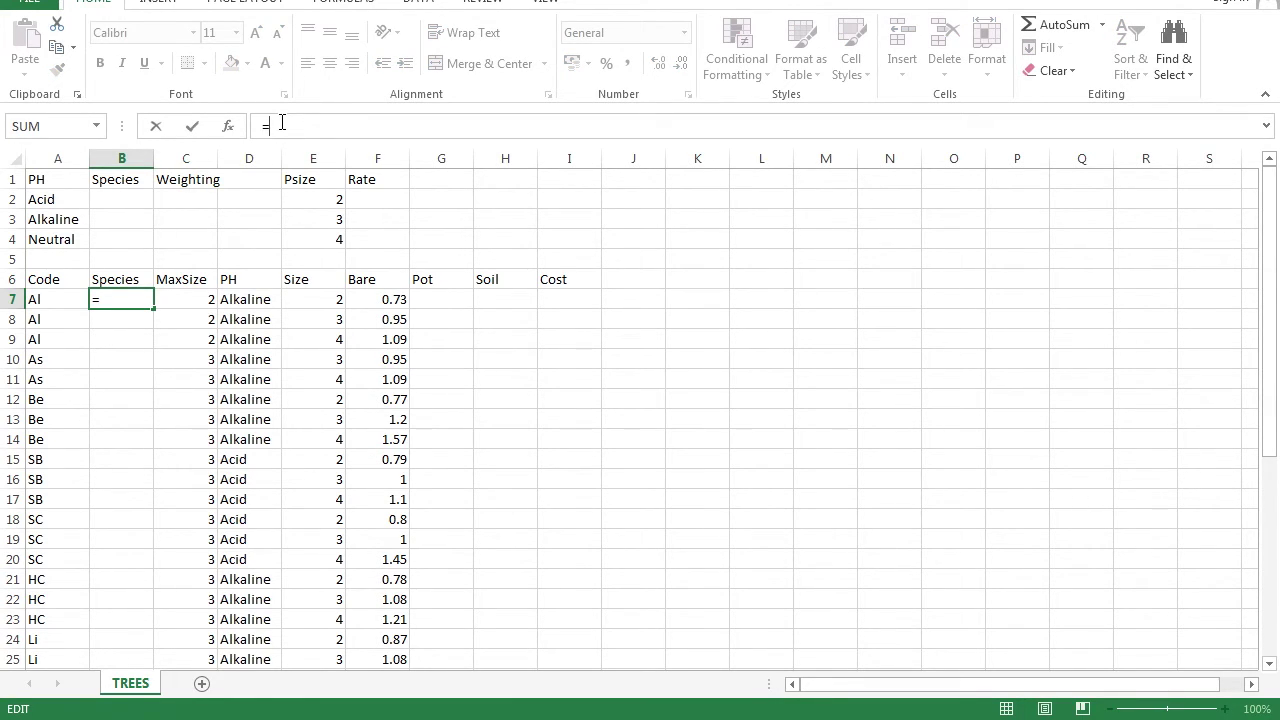
text(VLOOKUP)
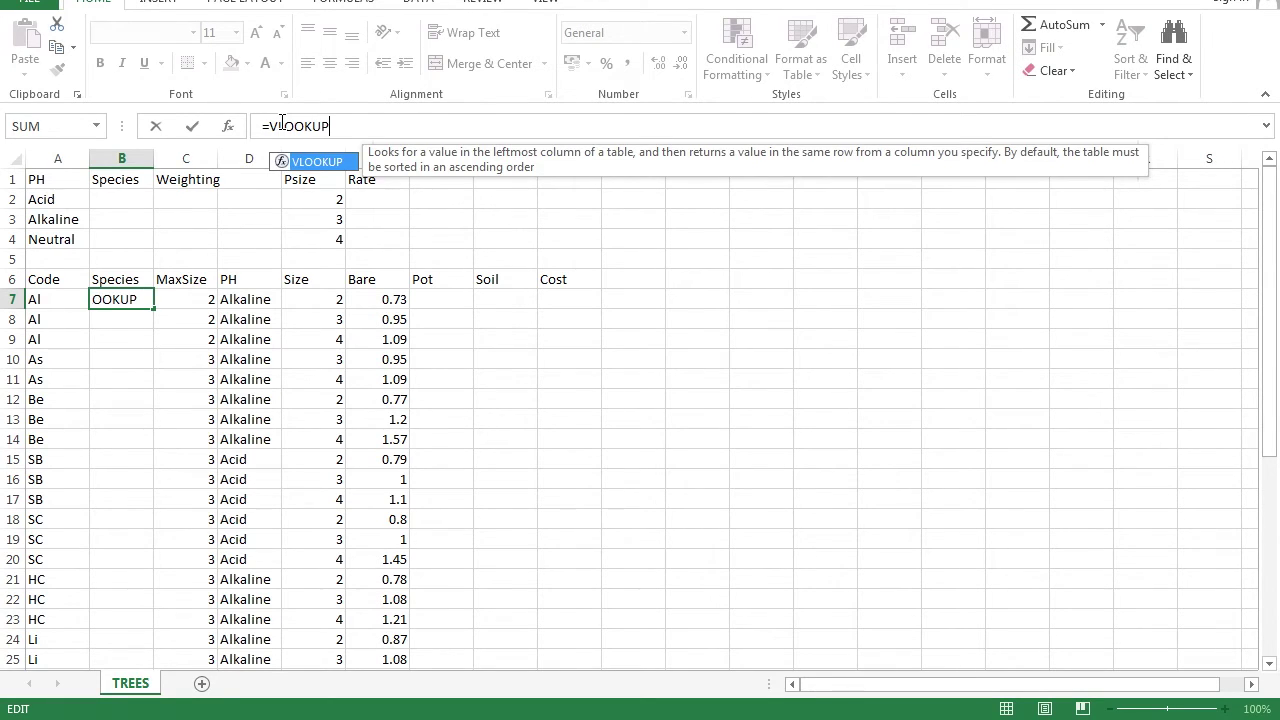
text(()
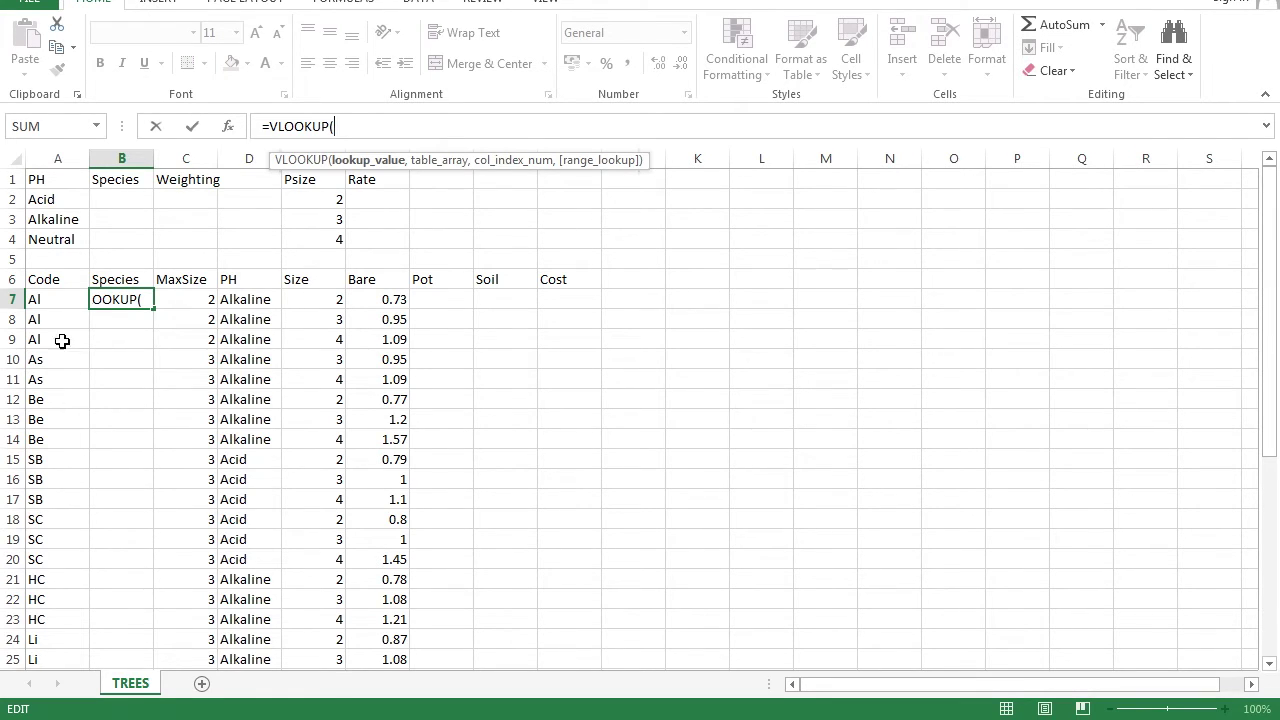
click(59, 306)
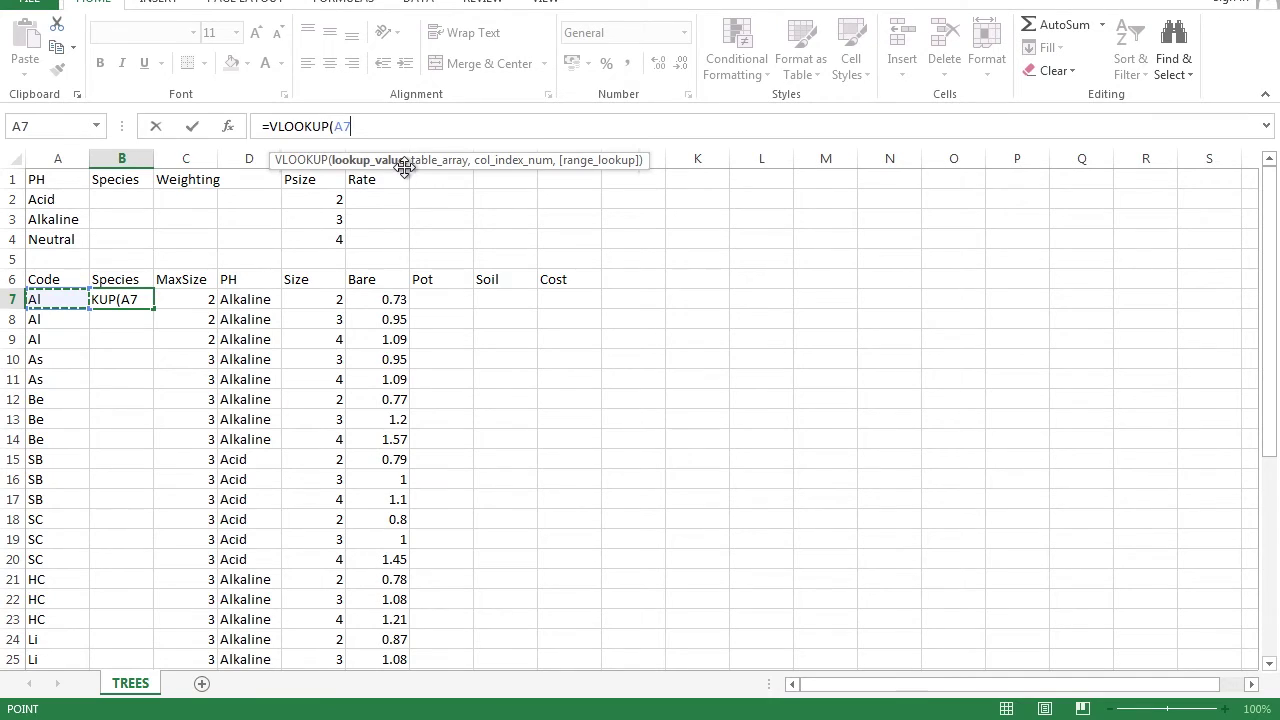
text(,)
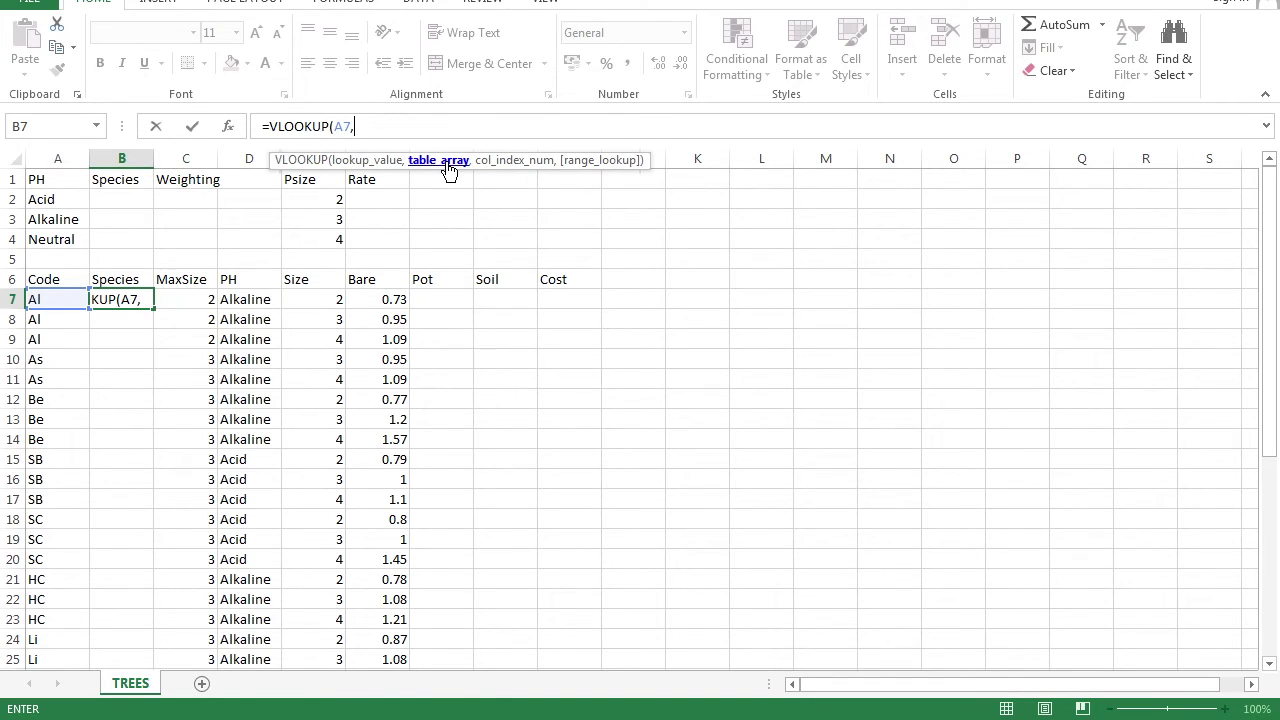
- Complete B7 as =VLOOKUP(A7,Code.csv!$A$1:$B$15,2,FALSE) so it shows Alder
mouse_move(200, 712)
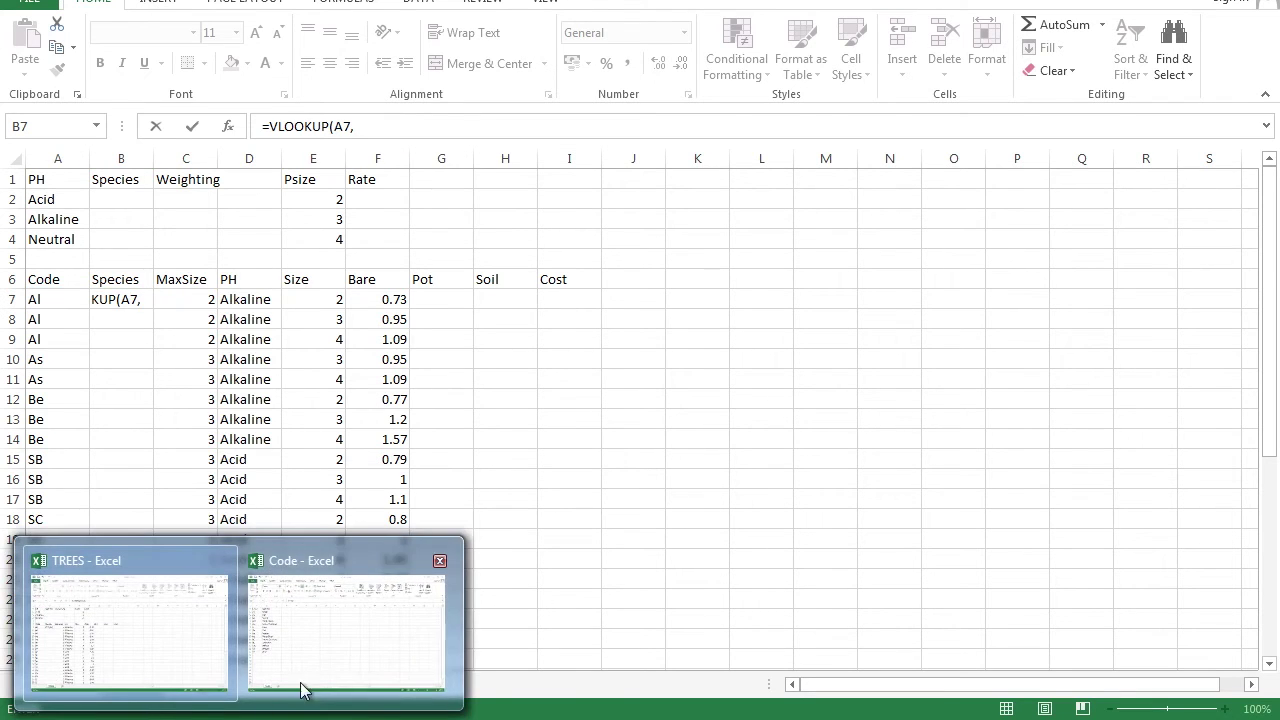
click(352, 640)
drag(49, 178, 128, 460)
click(562, 132)
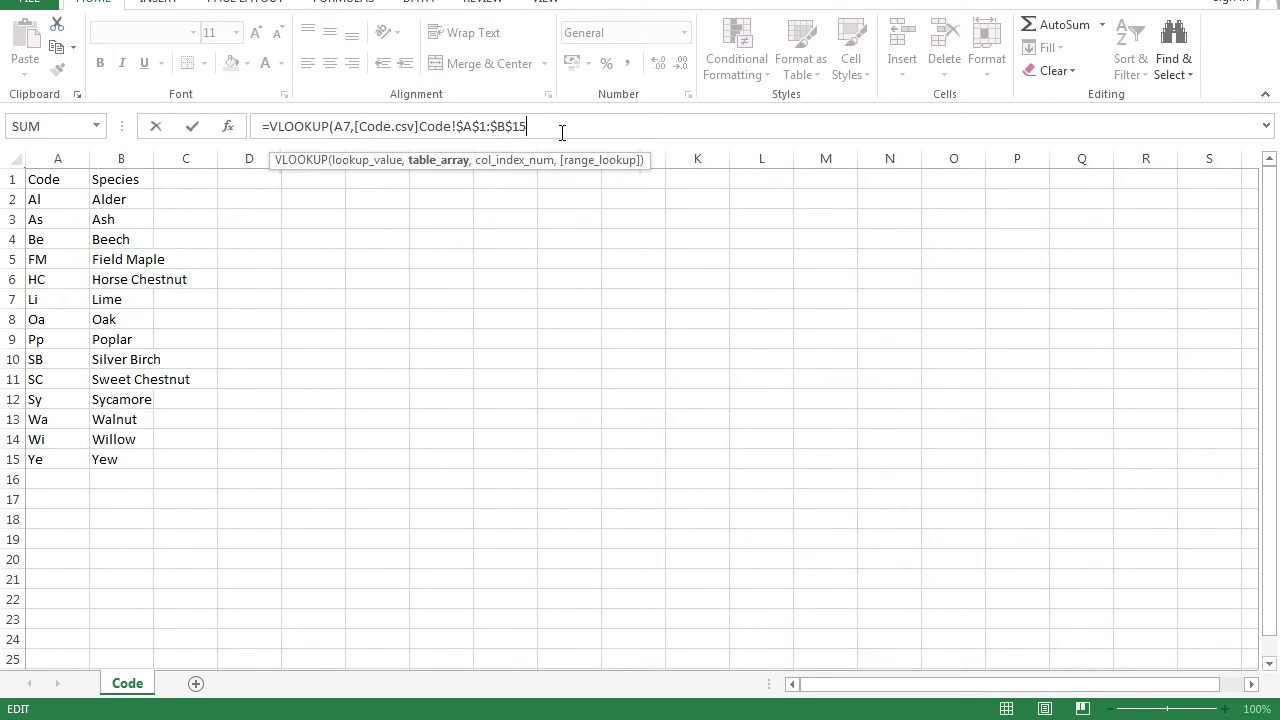
text(,2)
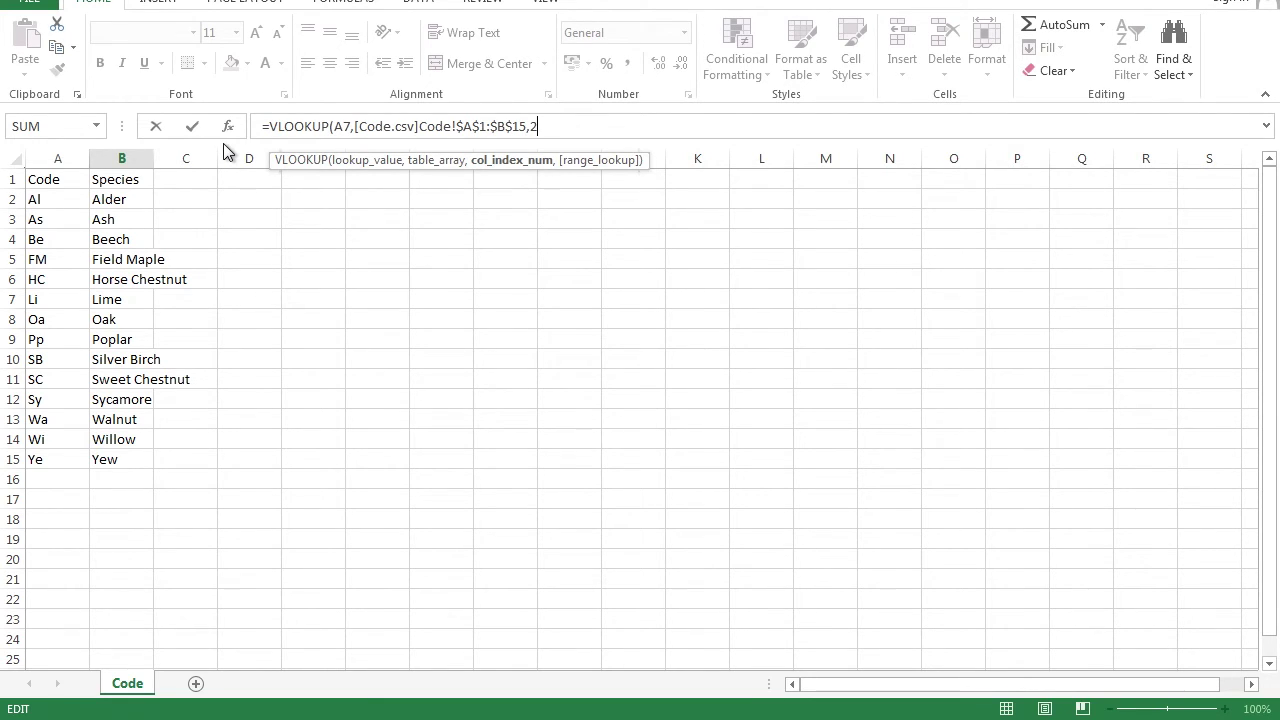
text(,)
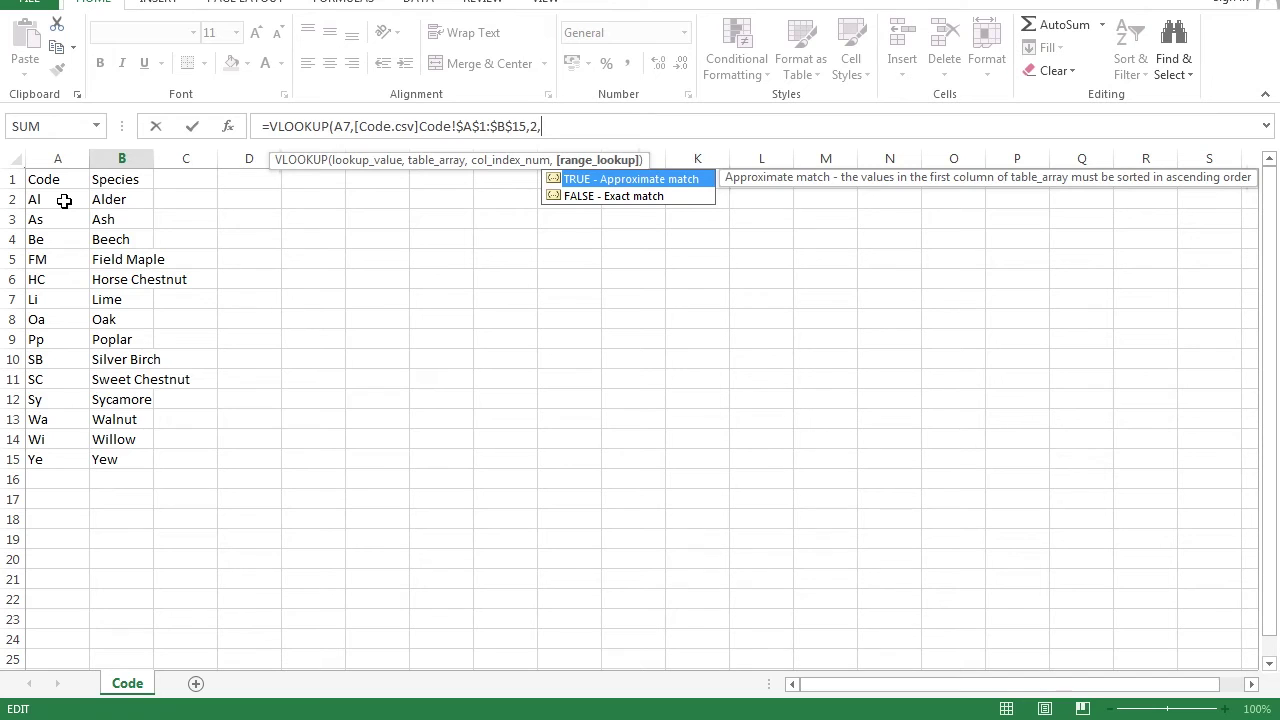
double_click(651, 196)
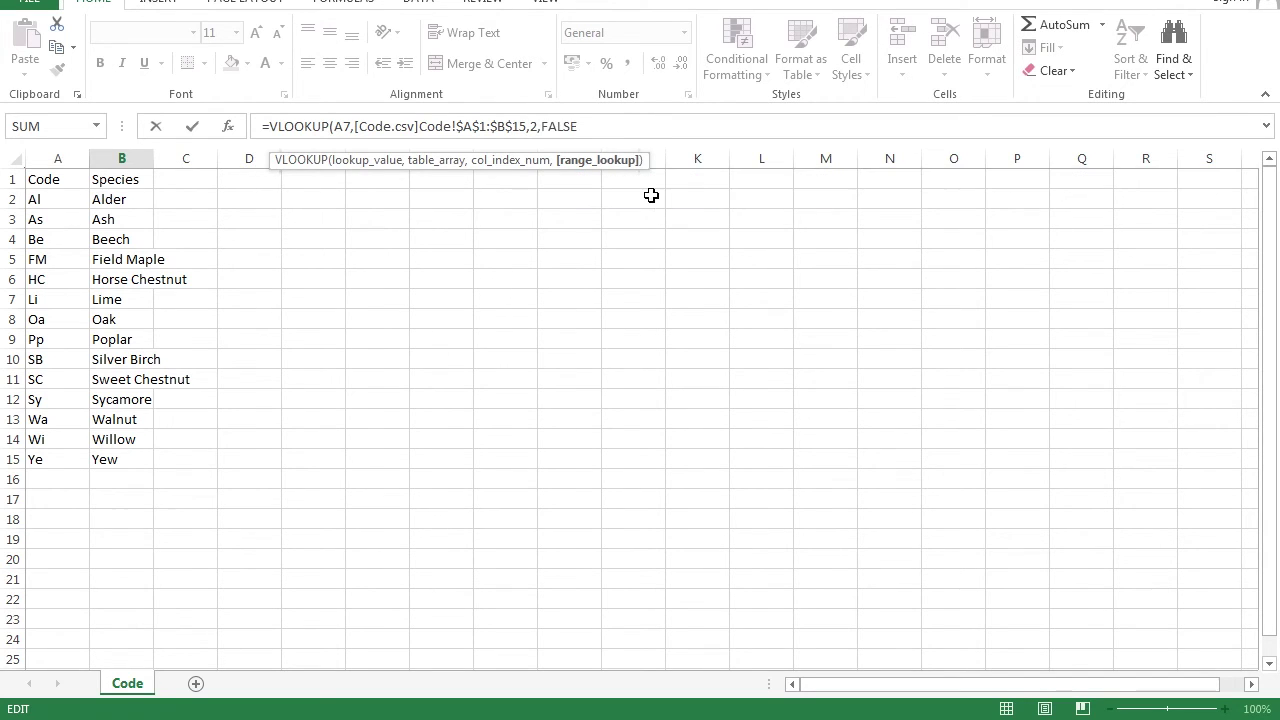
key(Return)
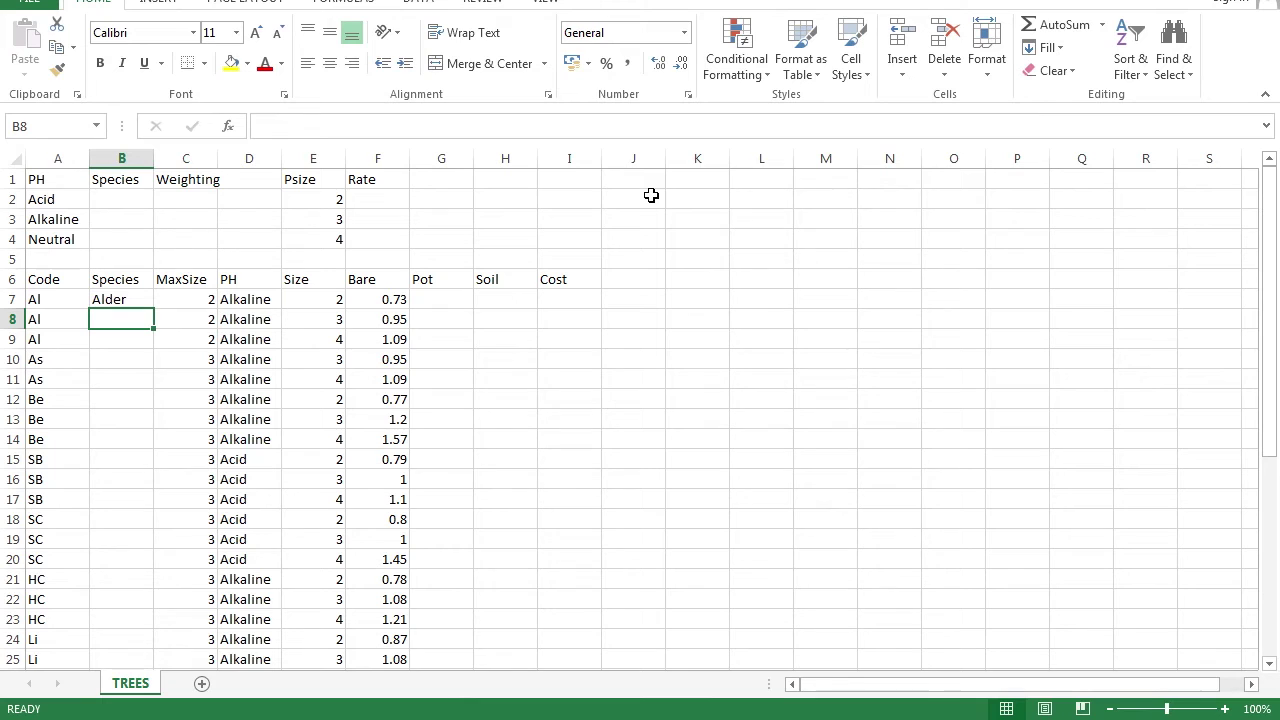
- Fill B7's species lookup down to B42 and AutoFit column B
click(130, 298)
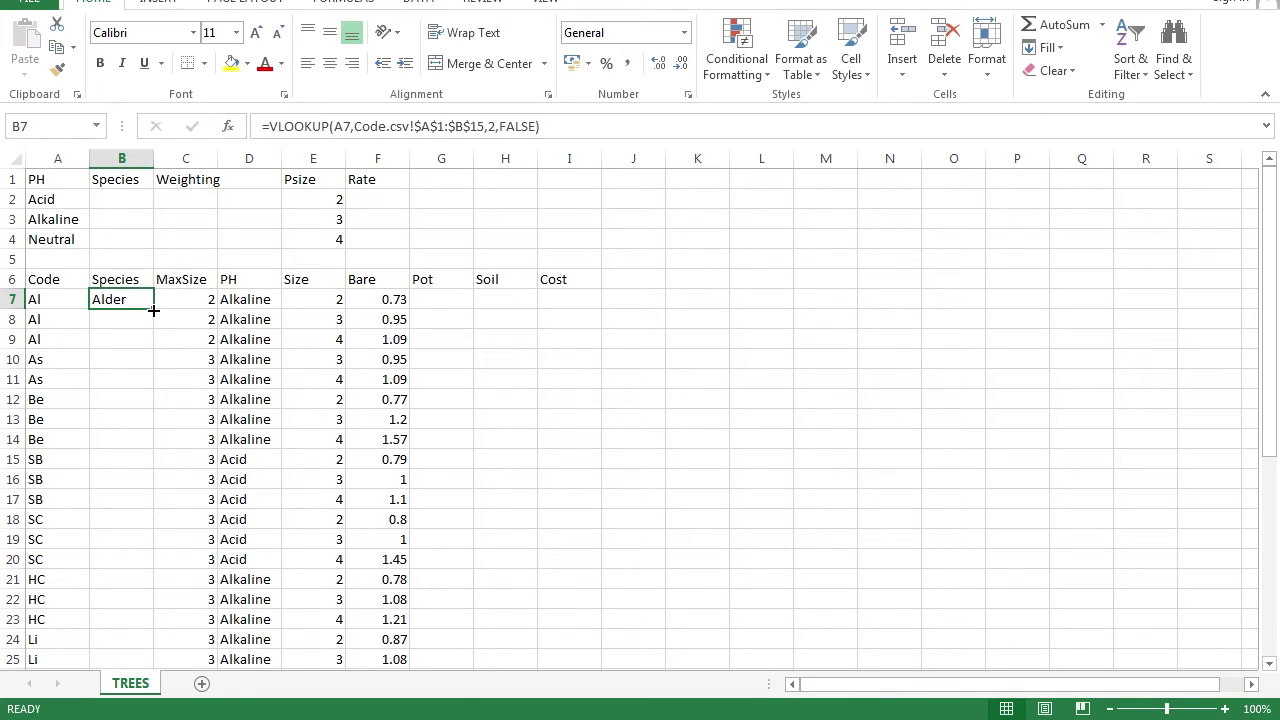
drag(153, 311, 128, 645)
scroll(390, 390, up, 6)
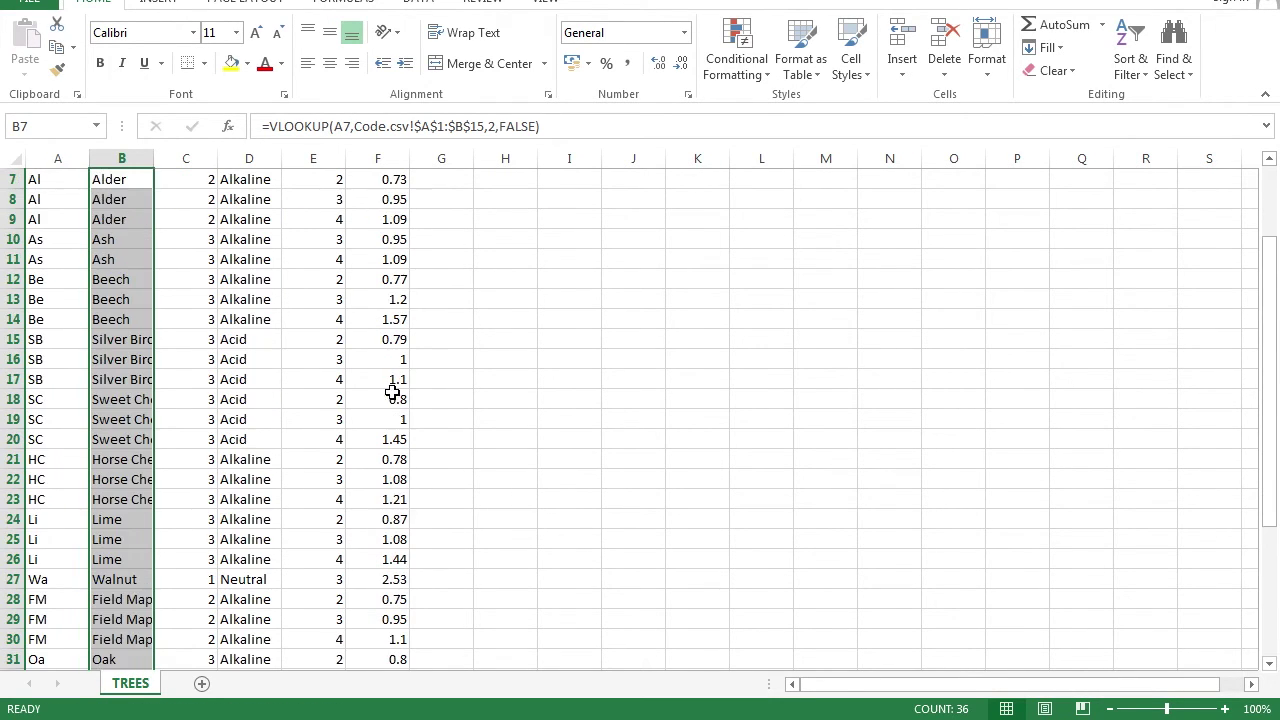
double_click(153, 158)
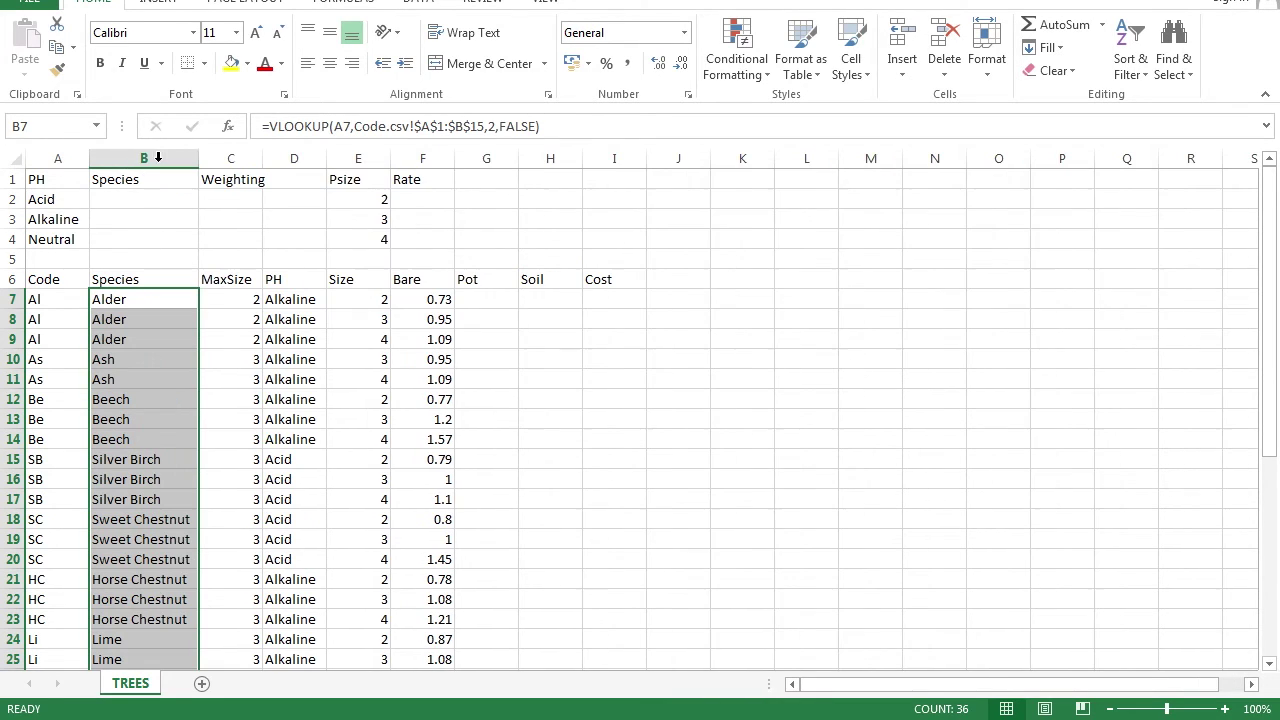
click(474, 239)
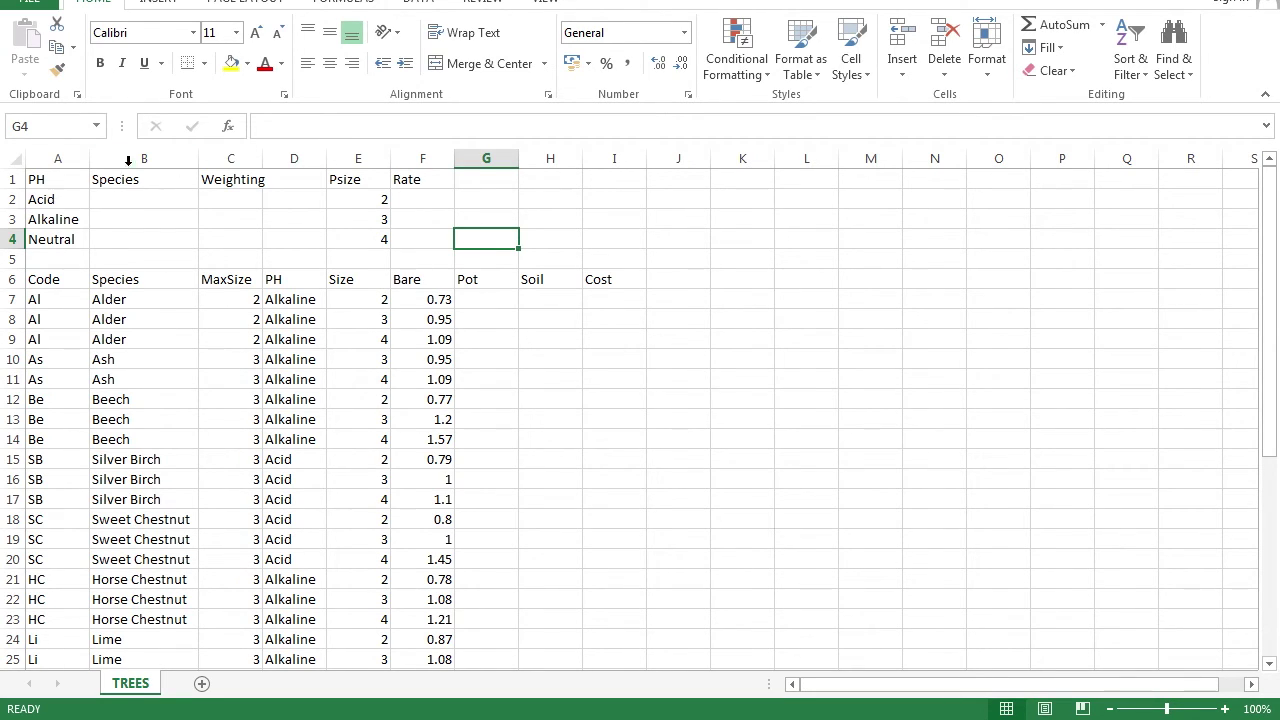
- Enter weightings 1.27, 0.928 and 1 in C2:C4 for Acid, Alkaline and Neutral
click(231, 199)
text(1.27)
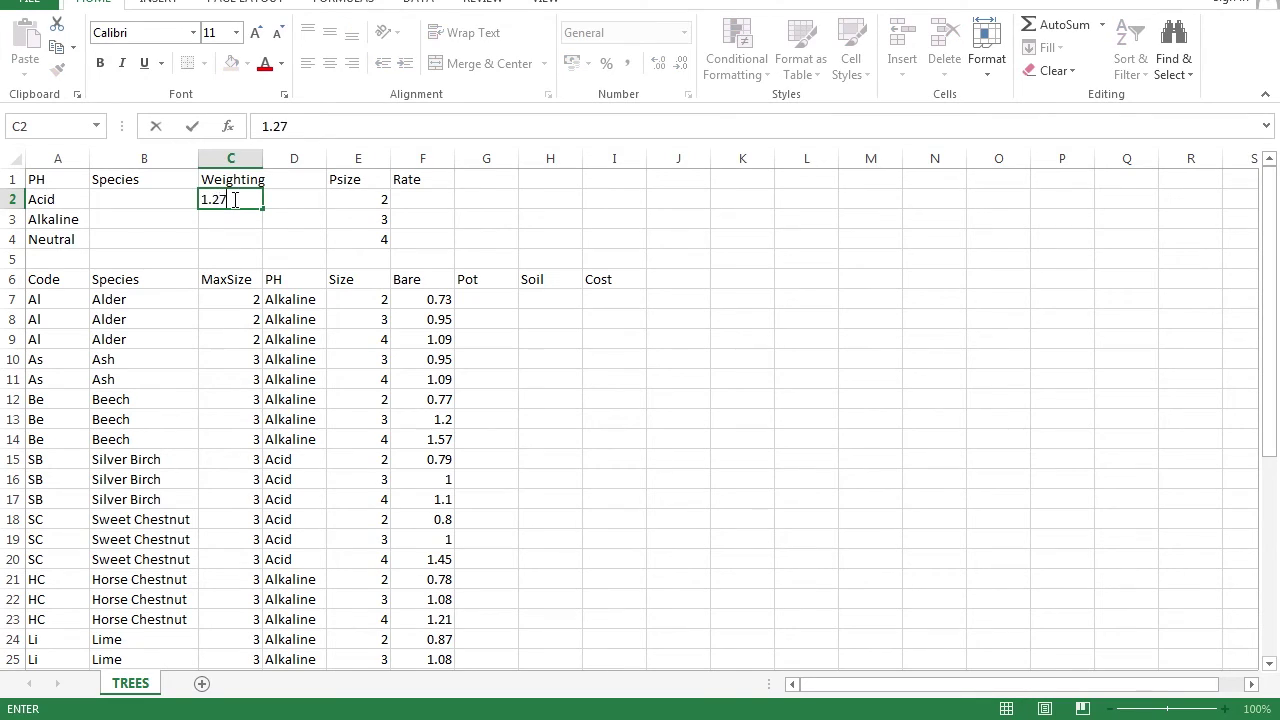
key(Return)
text(0.928)
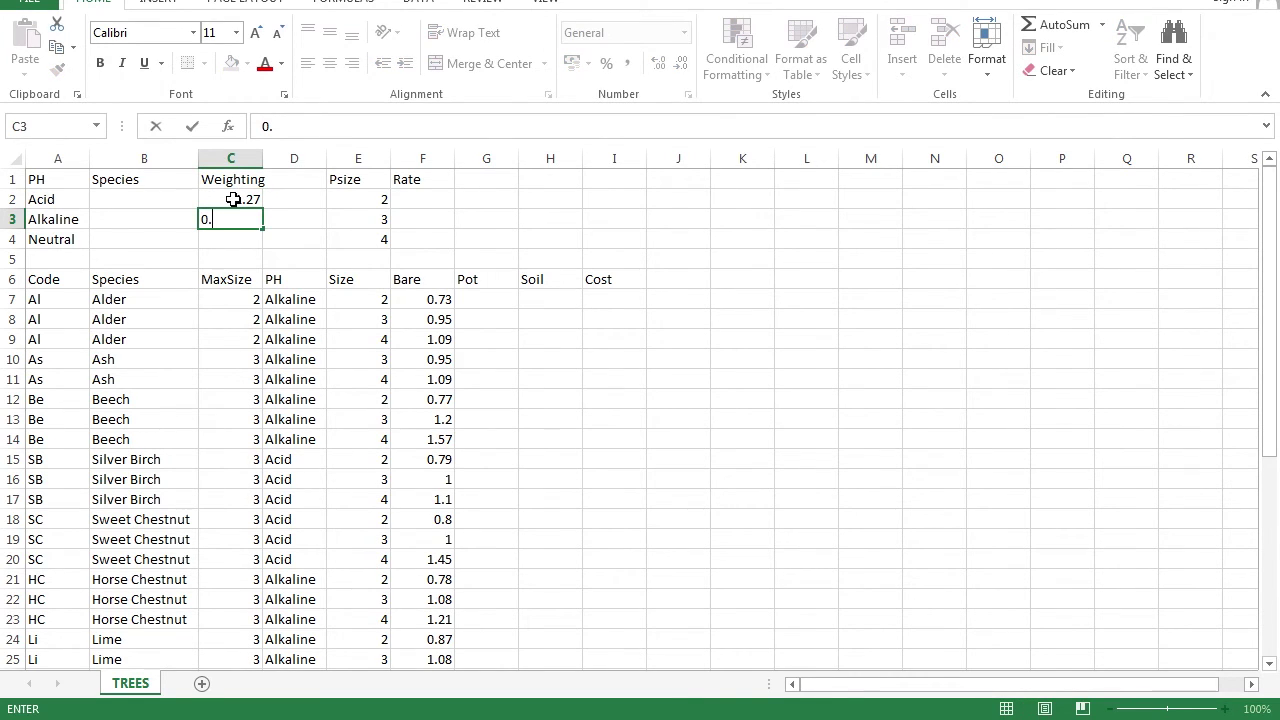
key(Return)
text(1)
key(Return)
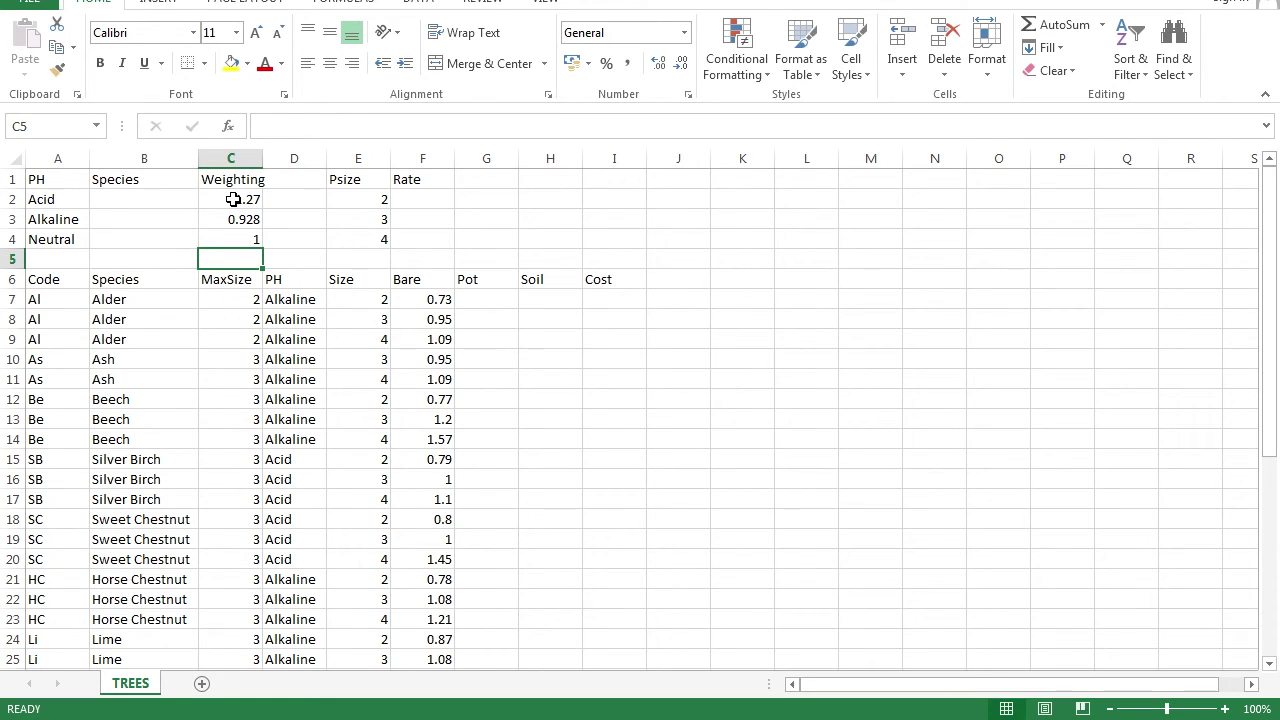
click(233, 199)
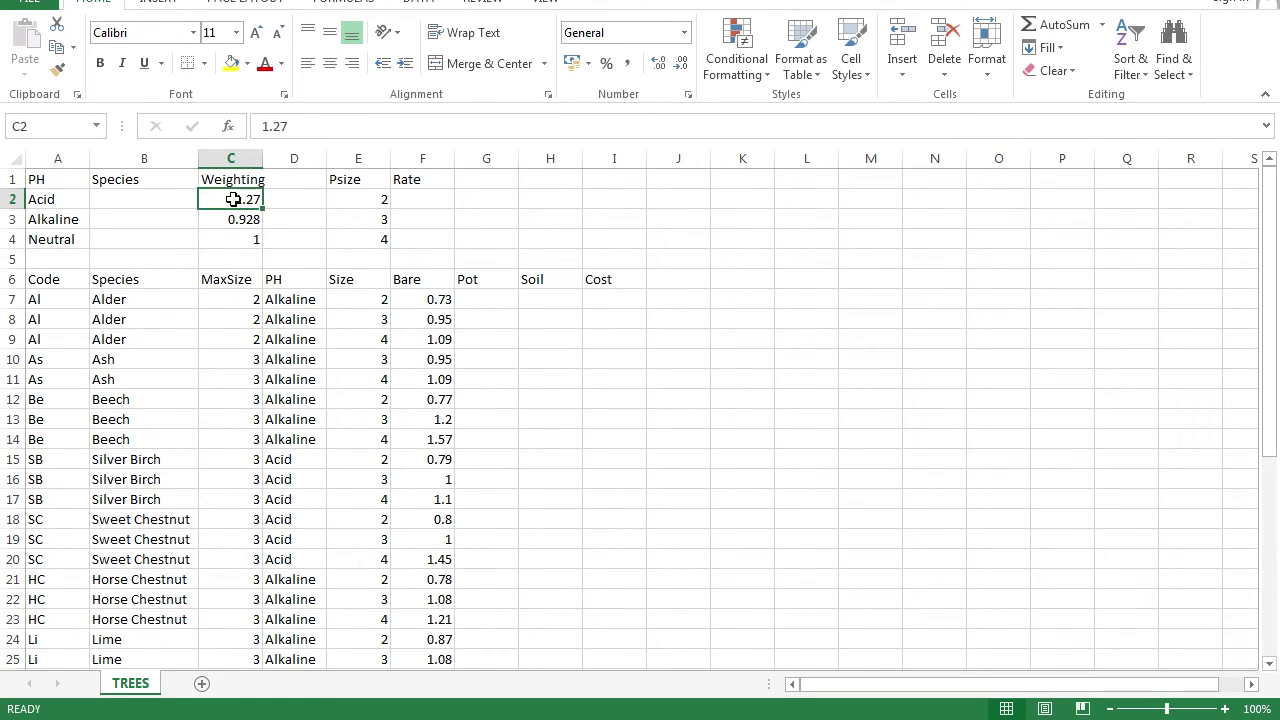
- Name cells C2, C3 and C4 acid, alkaline and neutral in the Name Box
click(39, 127)
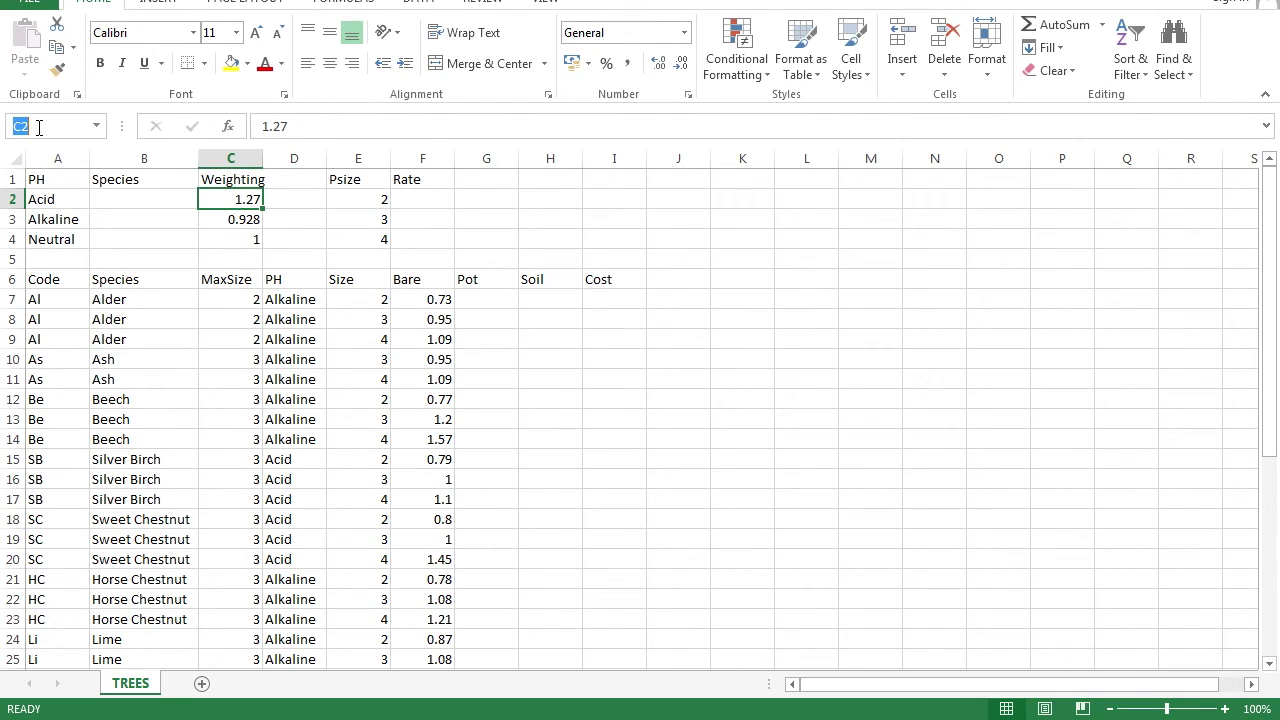
text(acid)
click(228, 222)
click(57, 127)
text(alkaline)
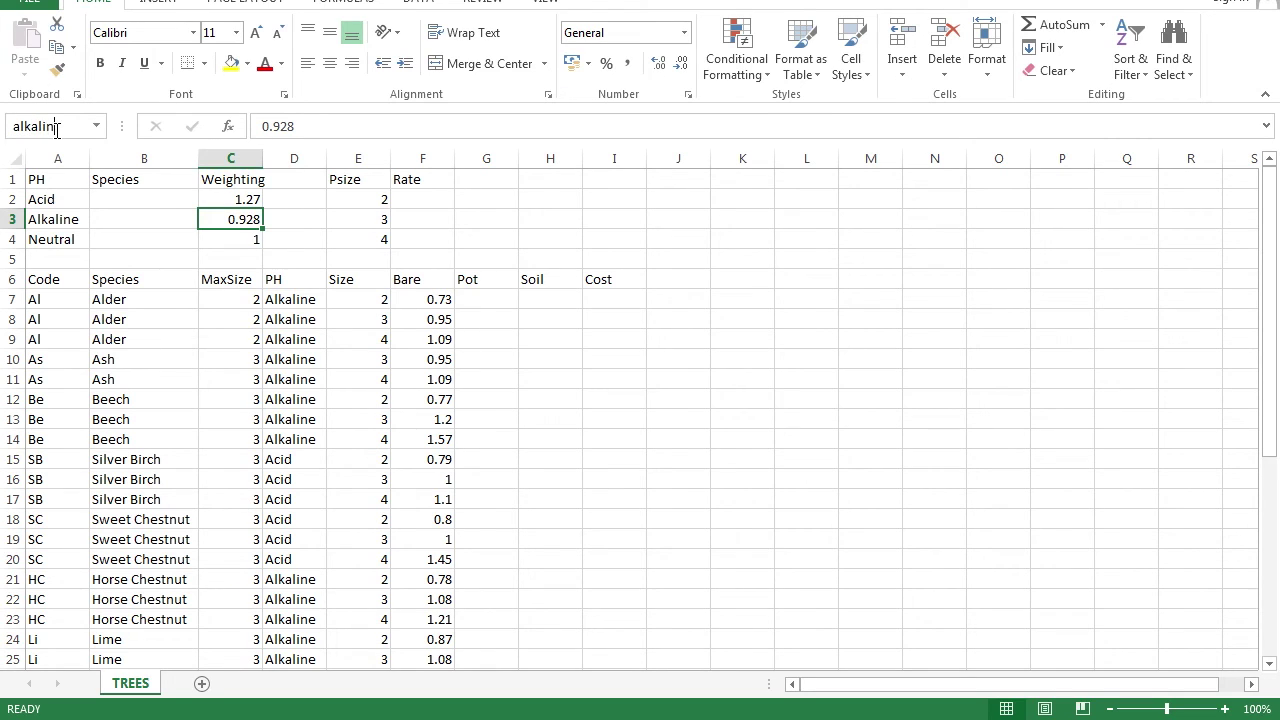
key(Return)
click(216, 239)
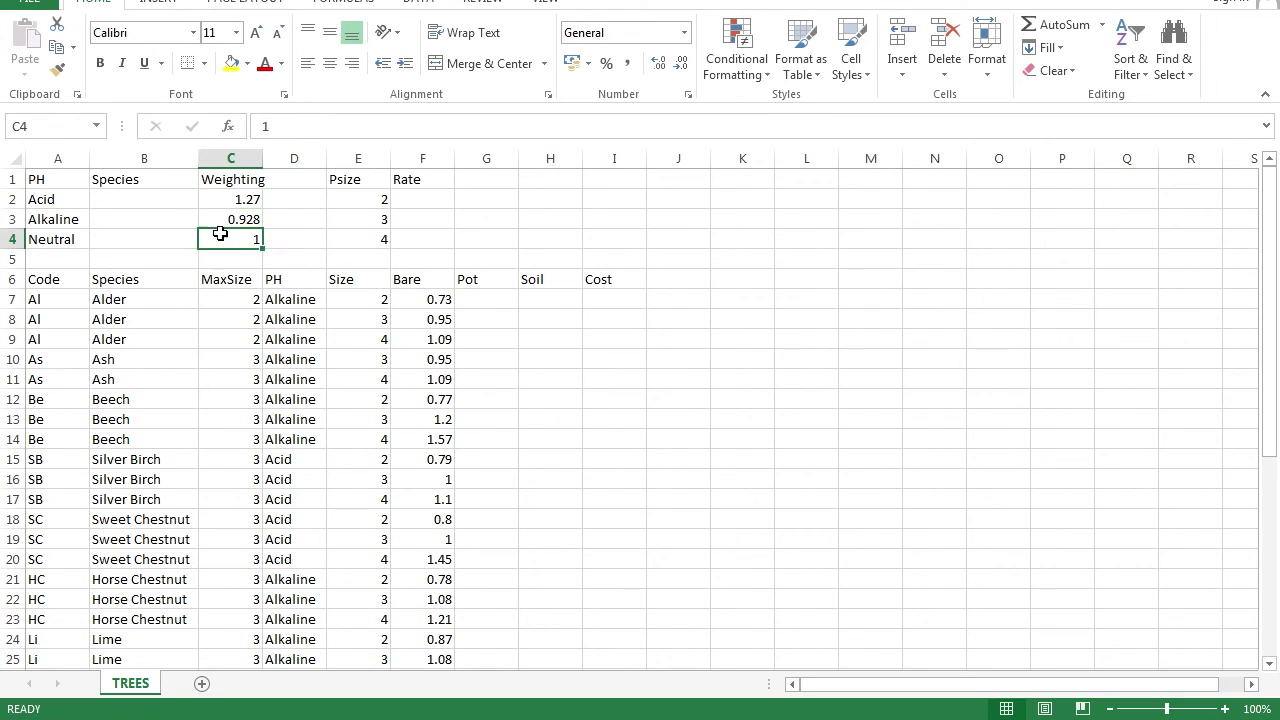
click(57, 127)
text(neutral)
key(Return)
click(305, 202)
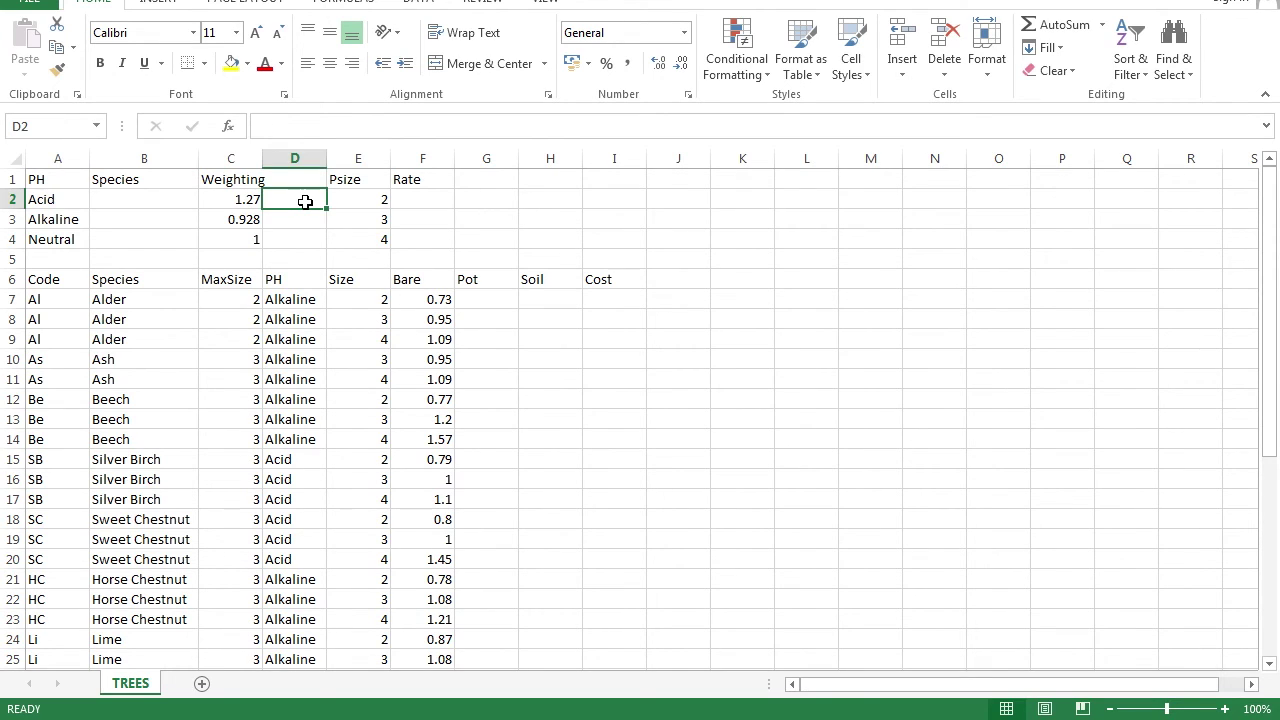
click(172, 199)
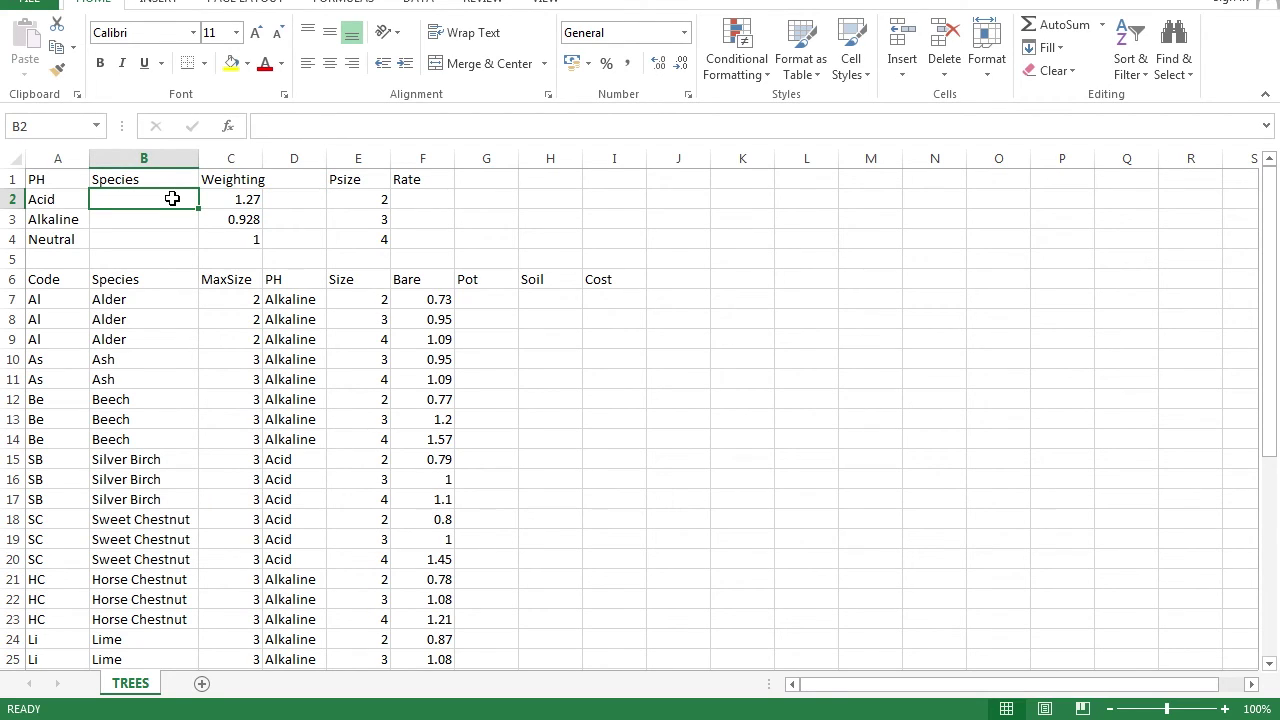
click(345, 2)
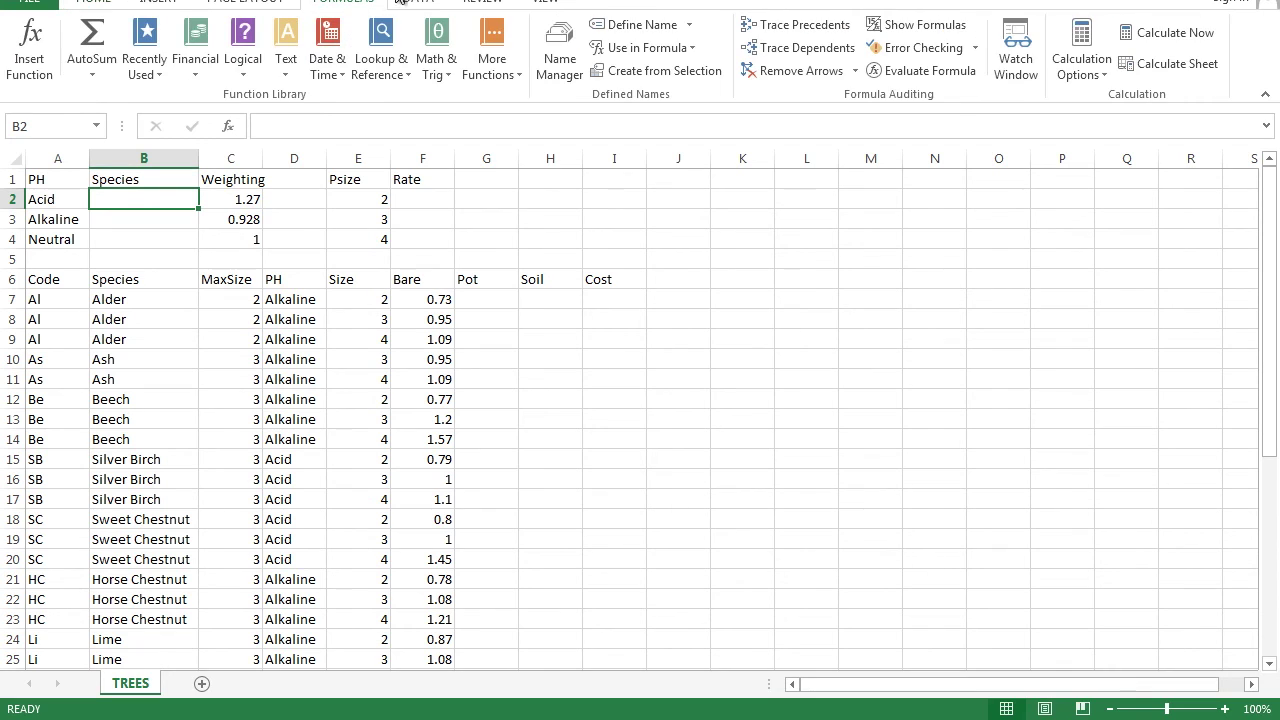
click(560, 68)
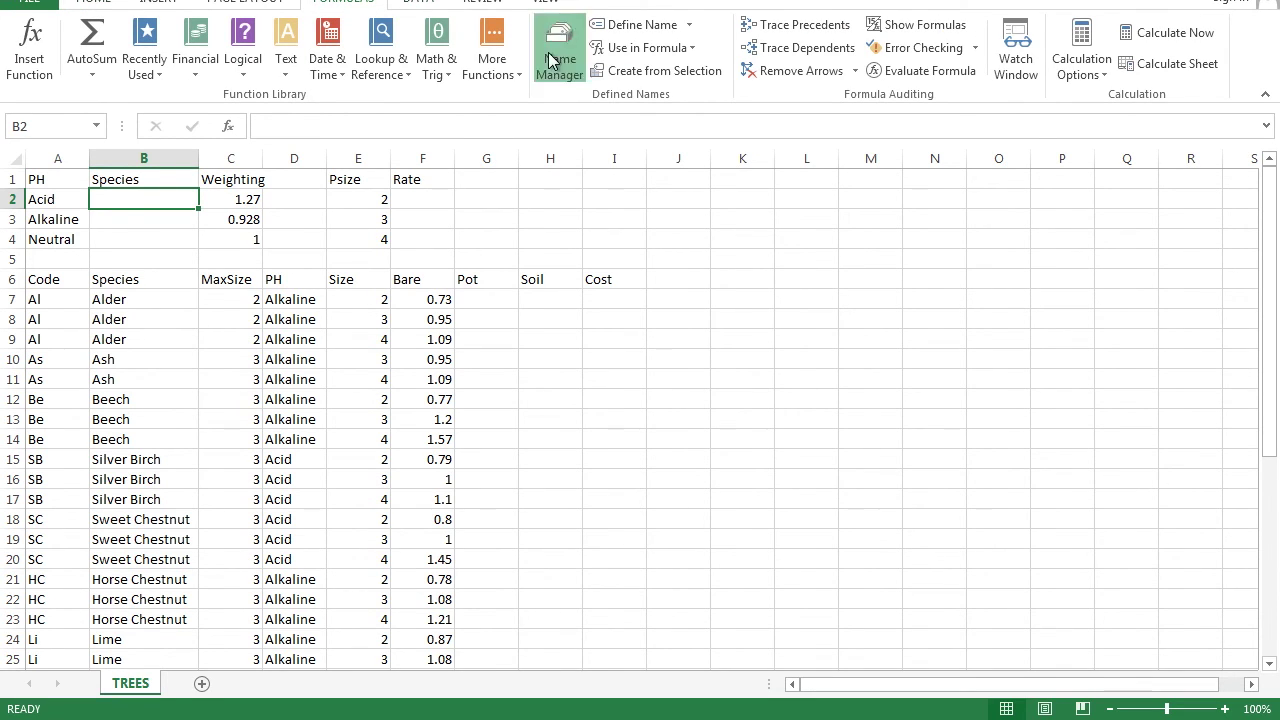
click(283, 328)
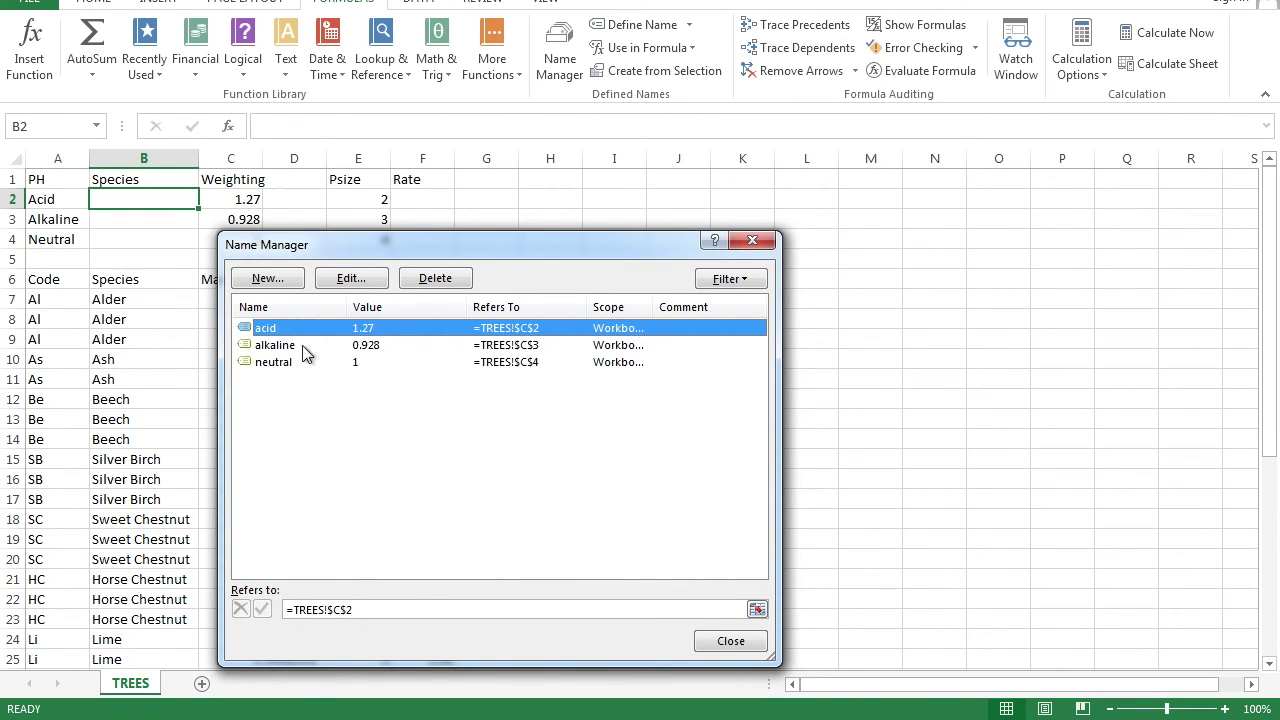
click(323, 329)
click(728, 638)
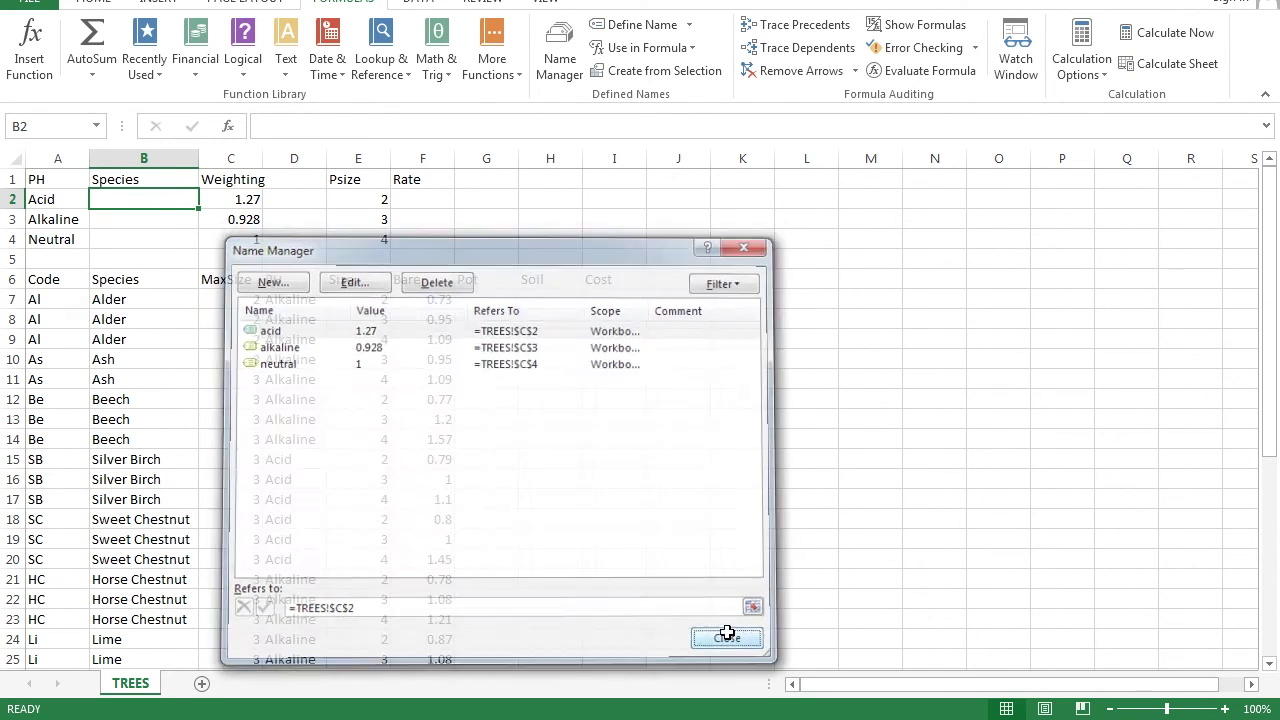
click(100, 4)
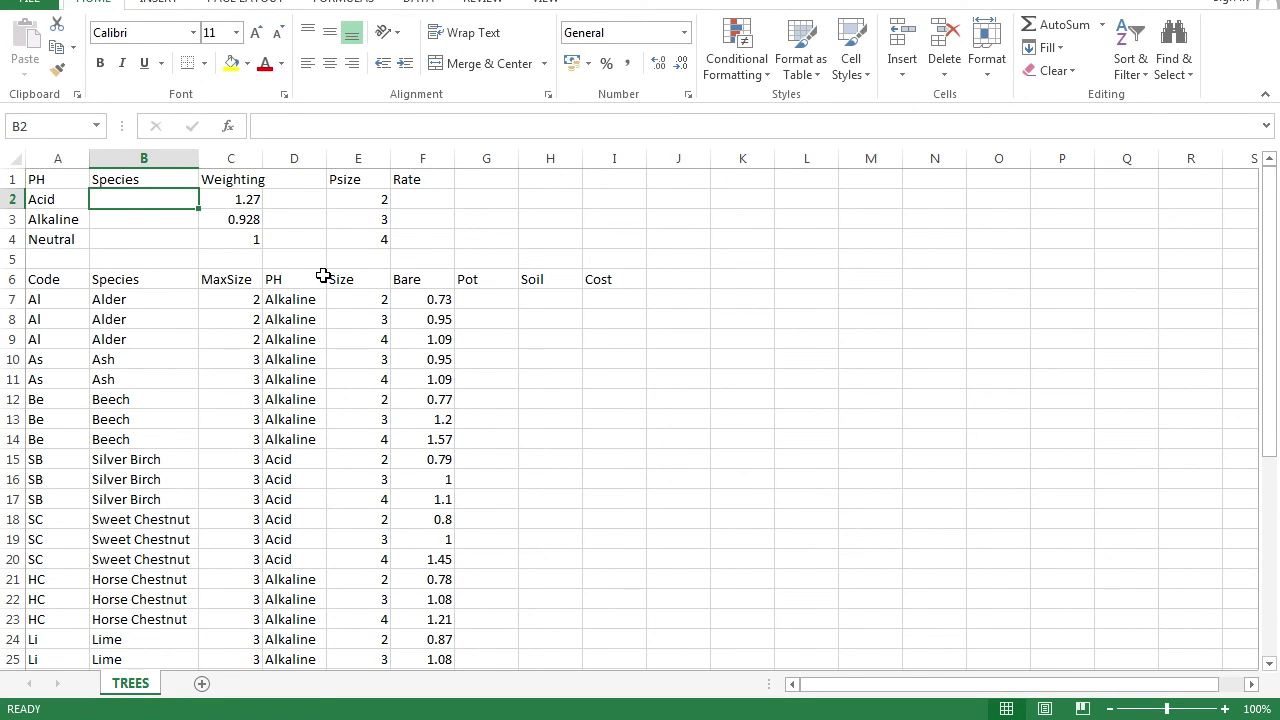
- Open Format Cells for C2:C4 and choose the Number category with 2 decimal places
drag(234, 200, 238, 238)
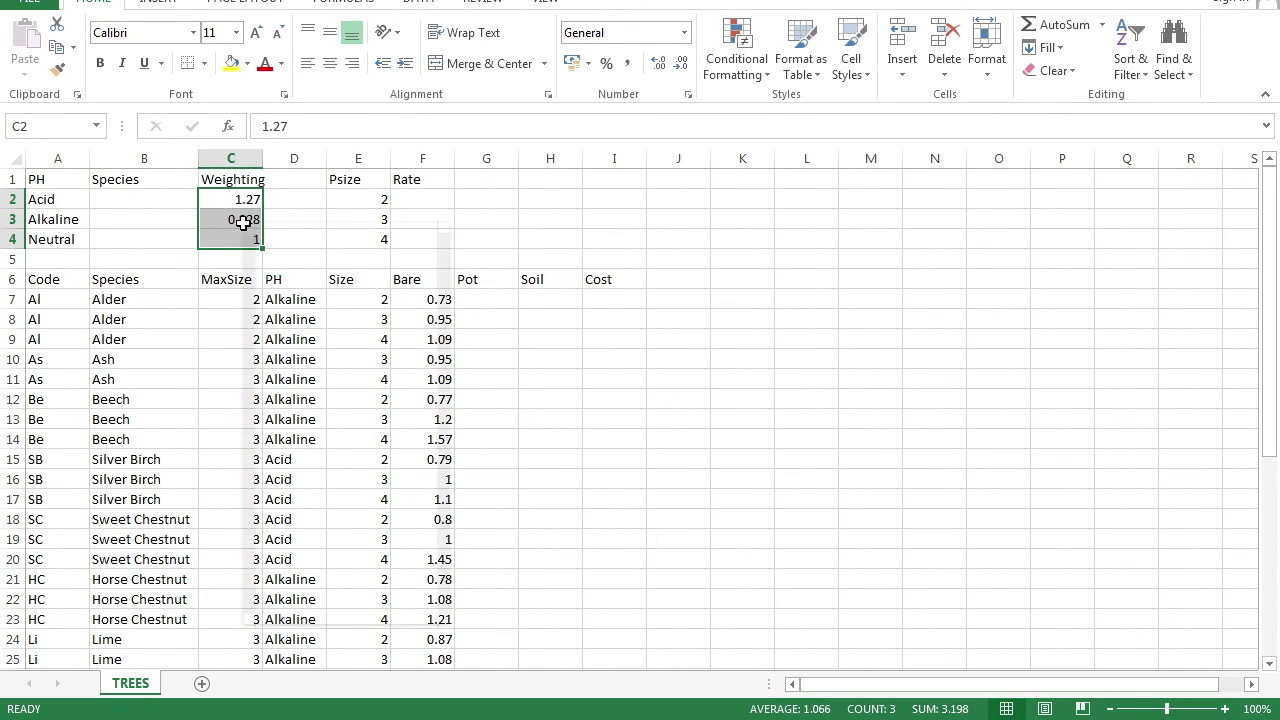
right_click(243, 222)
key(Escape)
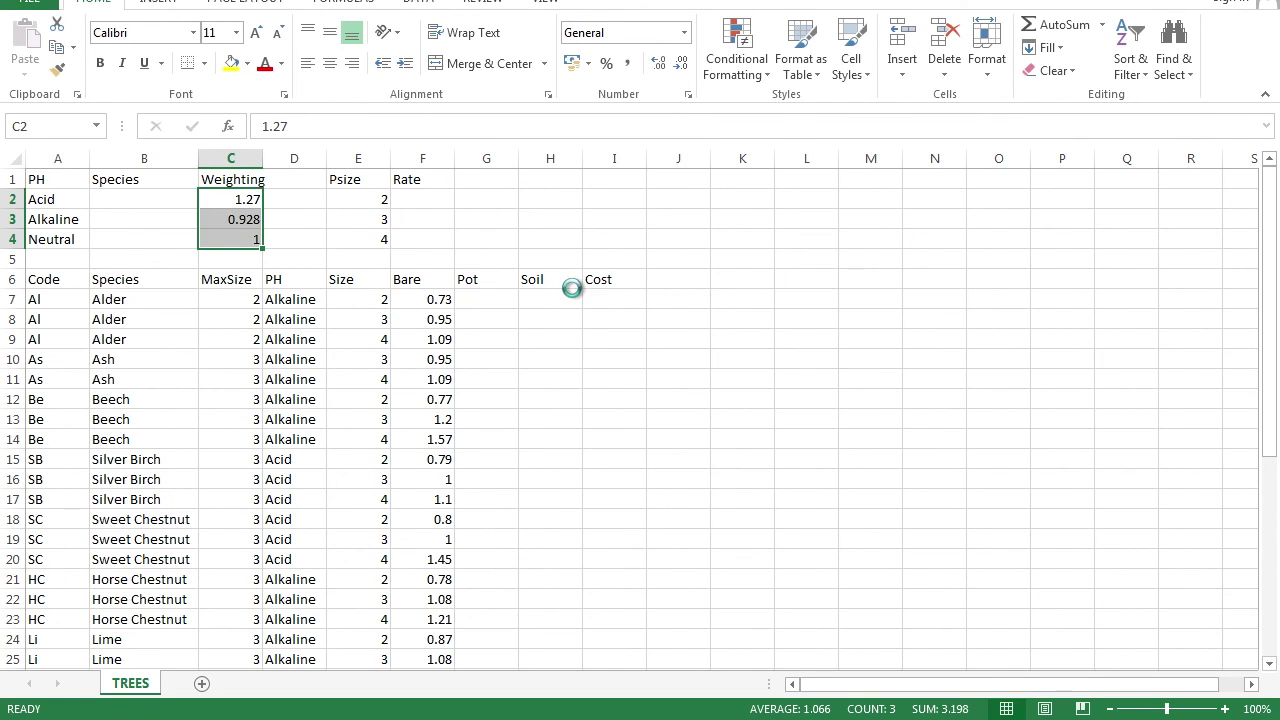
drag(250, 262, 415, 140)
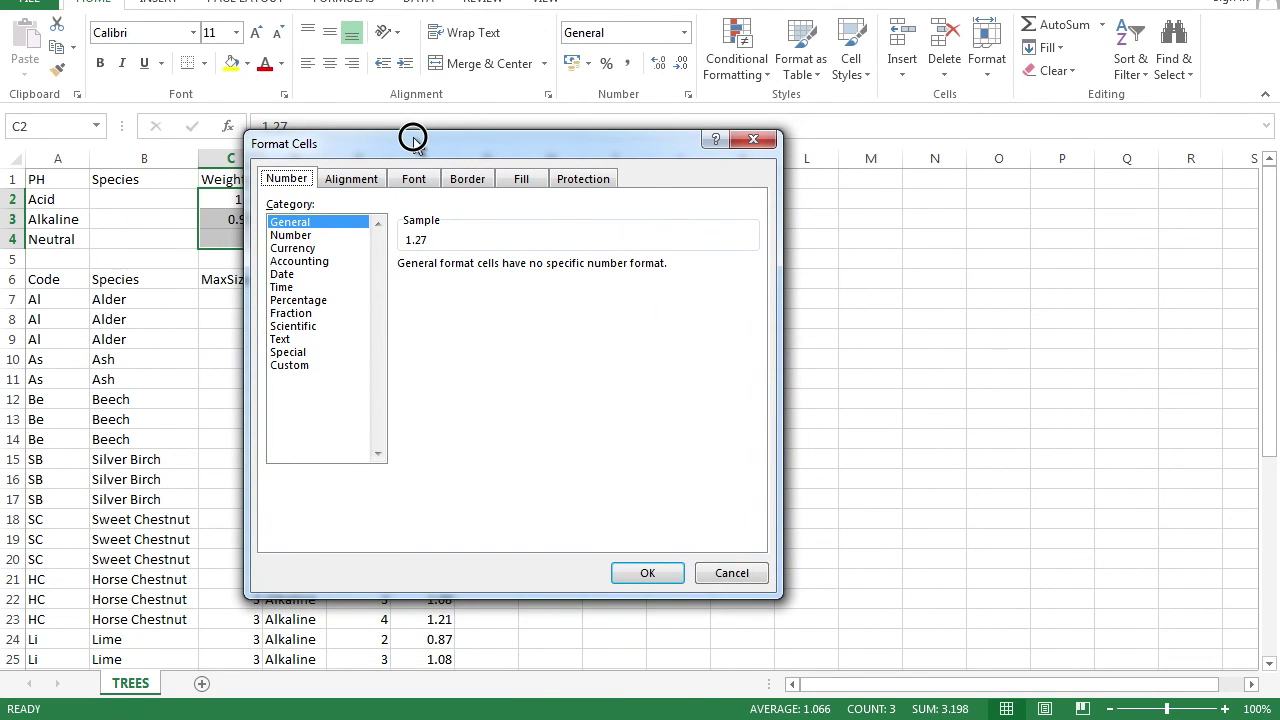
click(307, 235)
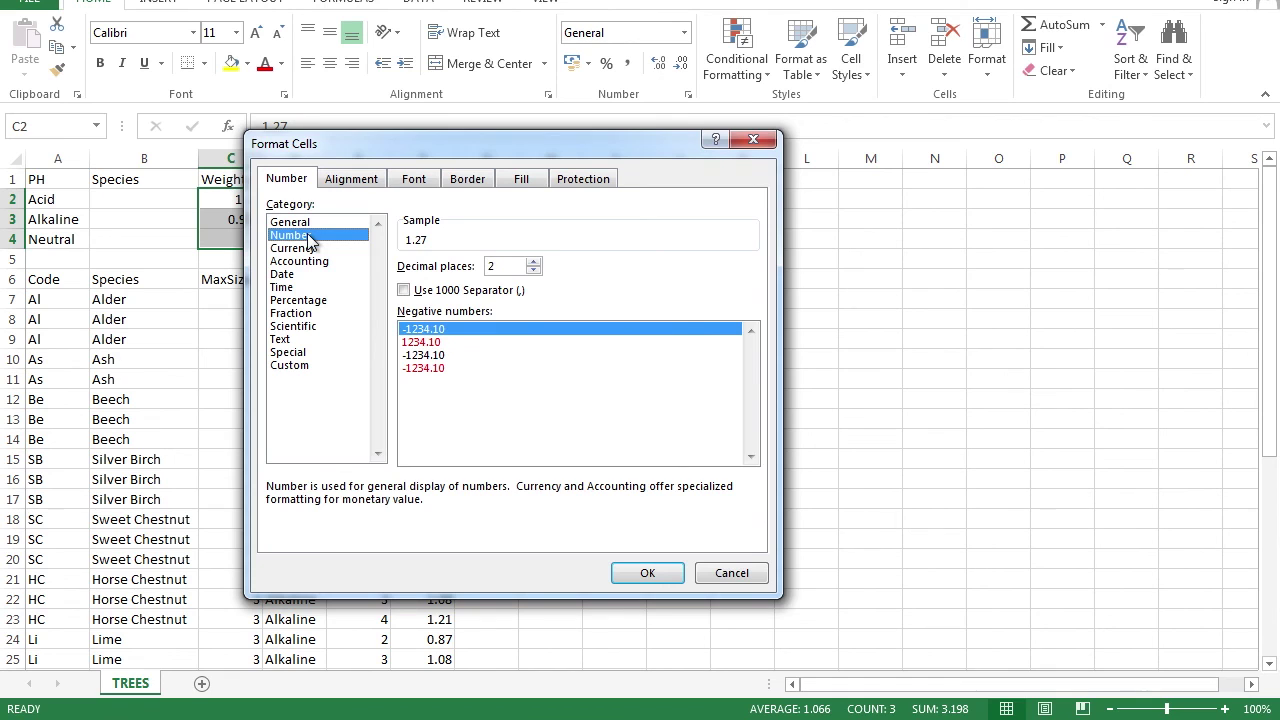